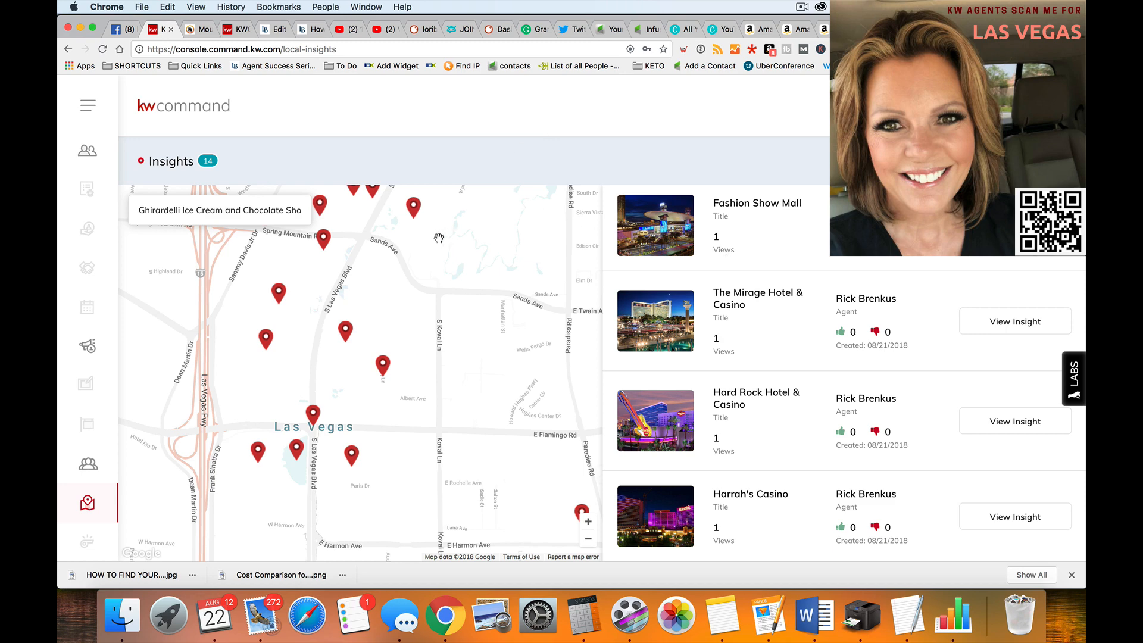
Step: Look through the list of Las Vegas local insights and the insight count in the heading
scroll(953, 284, up, 10)
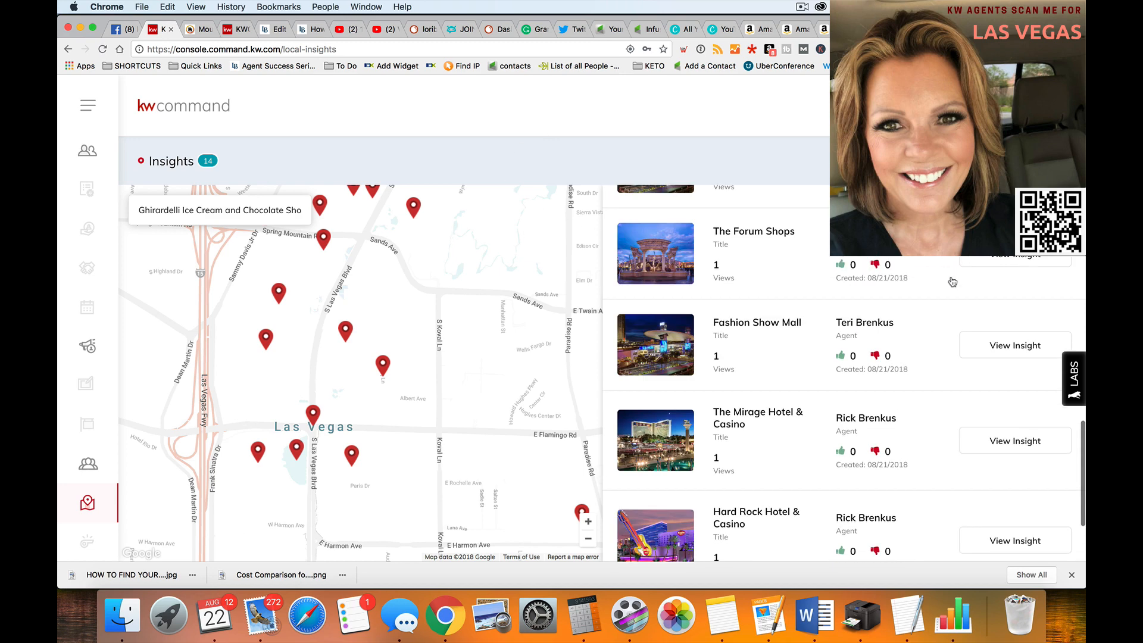
scroll(940, 280, down, 10)
scroll(934, 288, up, 10)
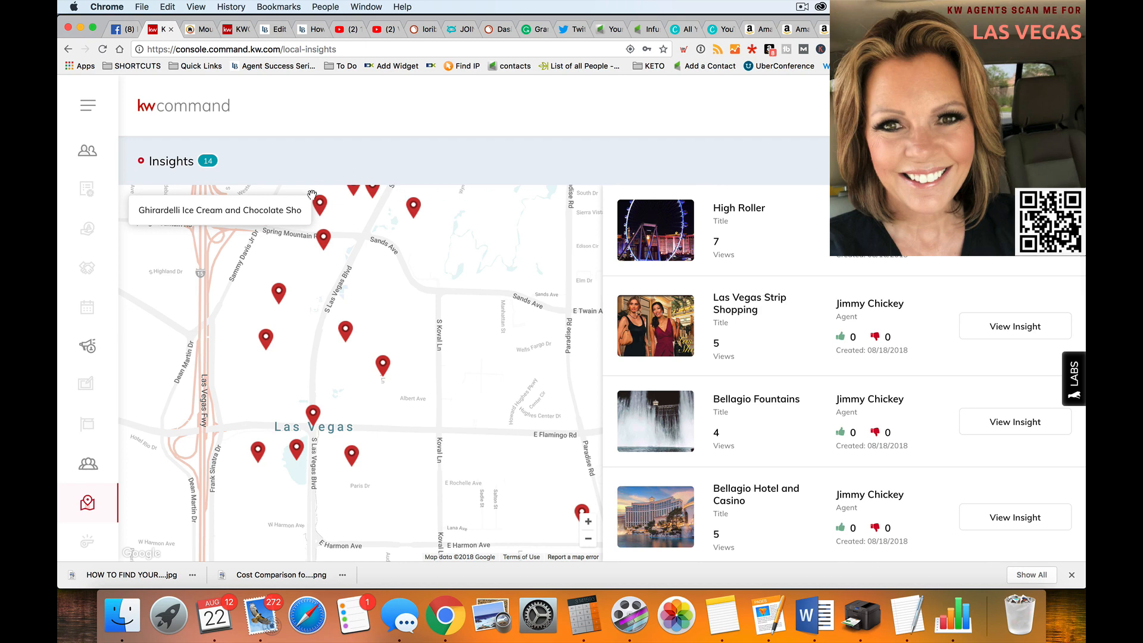
scroll(332, 248, up, 4)
scroll(389, 205, down, 4)
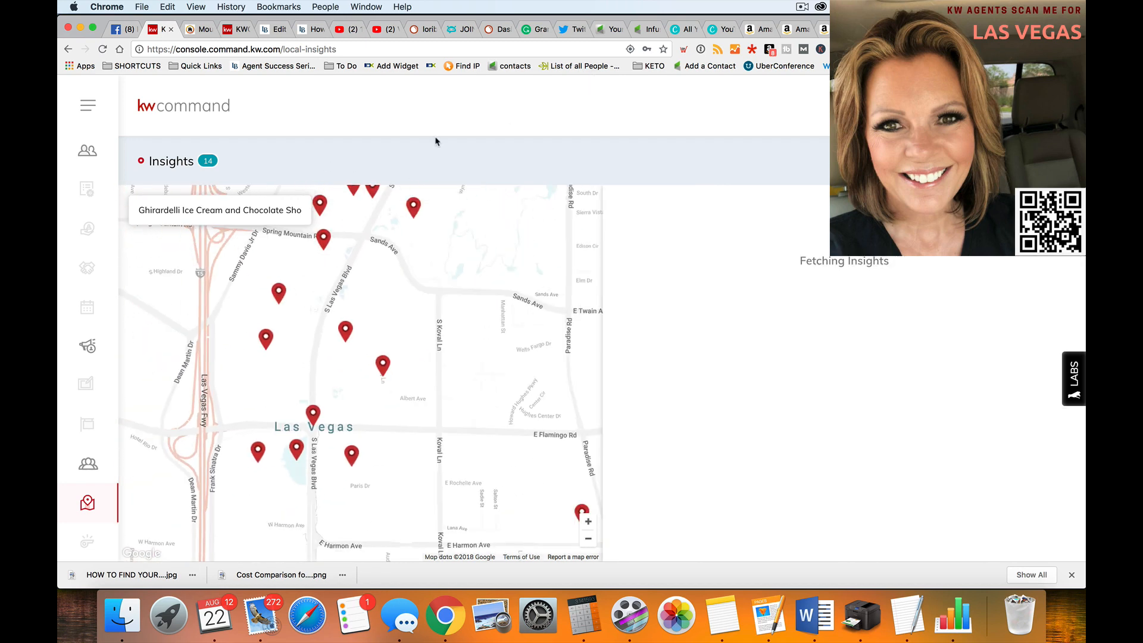
double_click(160, 162)
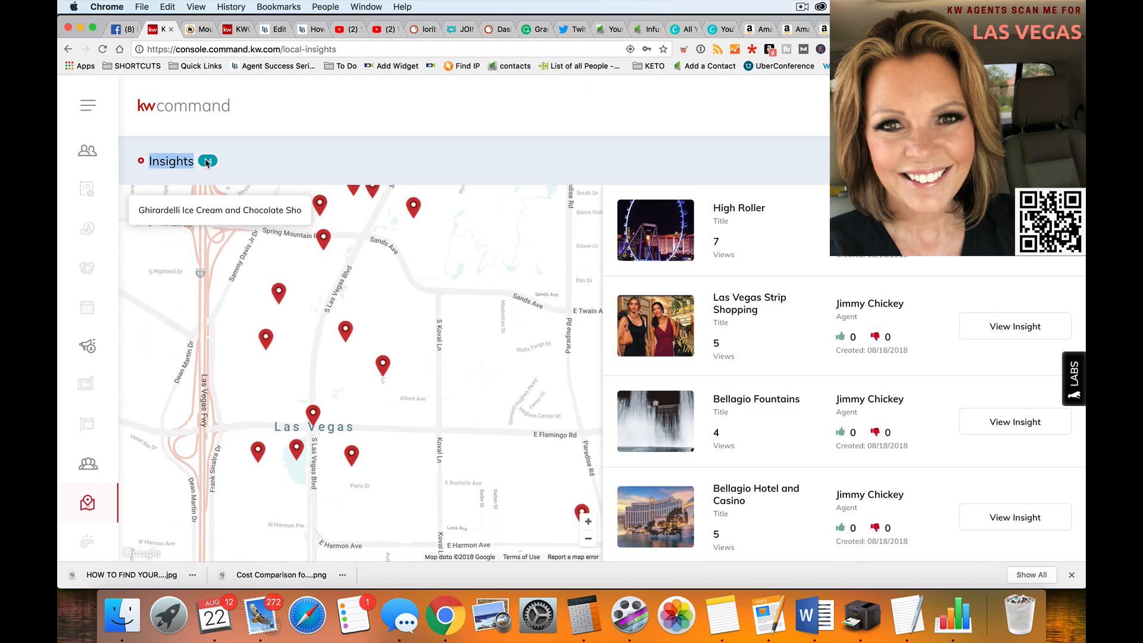
click(212, 161)
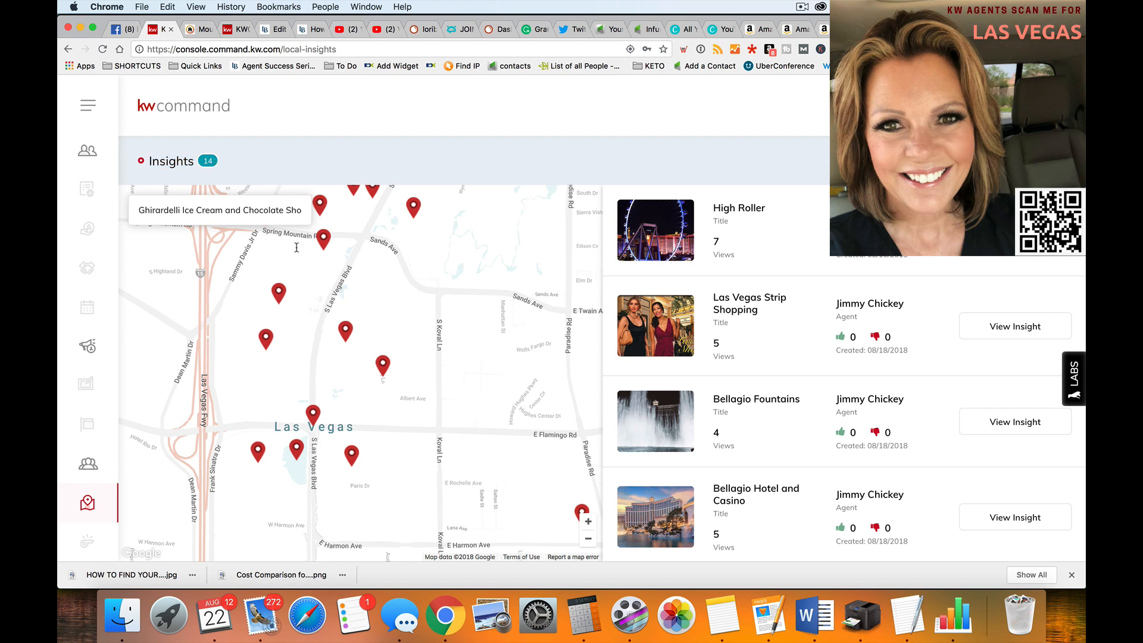
Step: Dismiss the downloads bar and start a new Area insight located at Mountain's Edge, Arden, Enterprise, NV, USA
click(1072, 575)
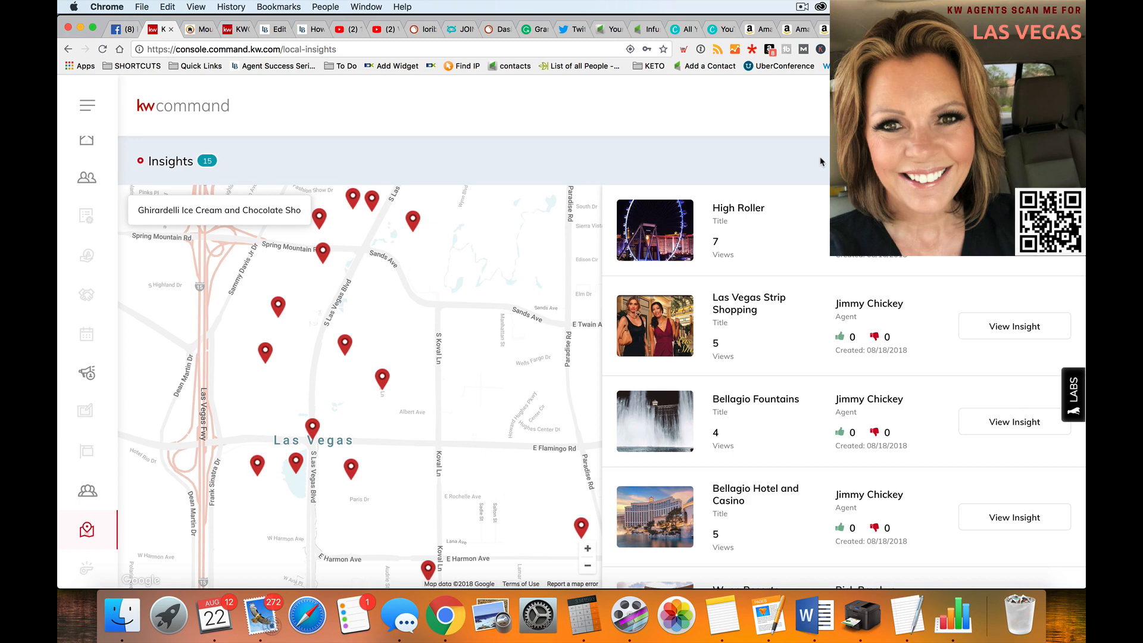
click(1015, 161)
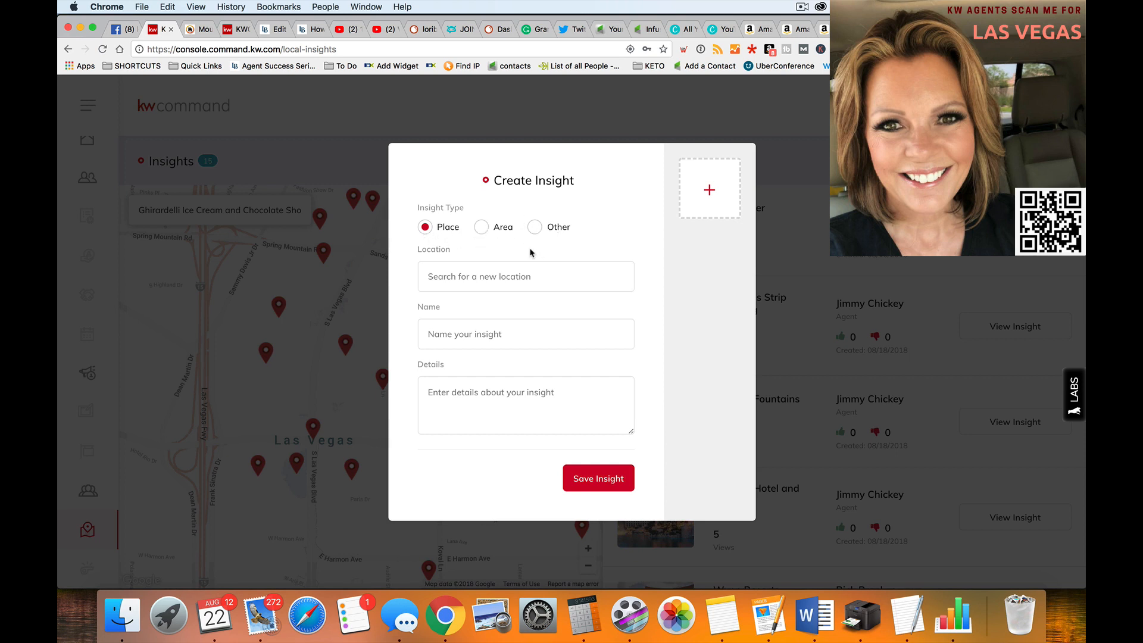
click(483, 230)
click(480, 279)
text(Mou)
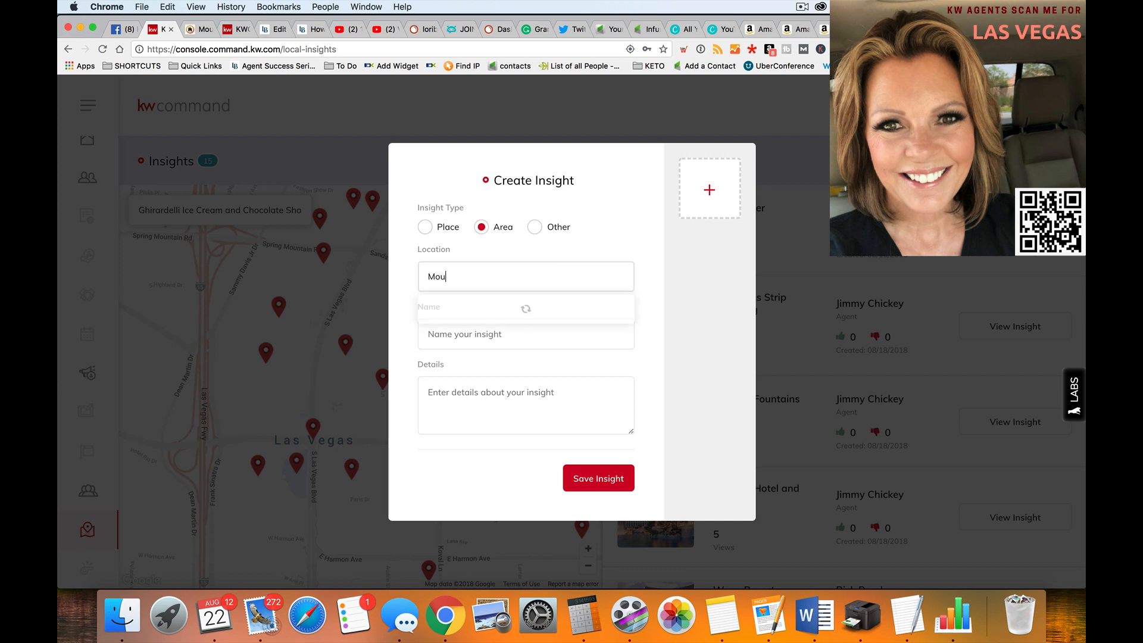
text(ntains edge)
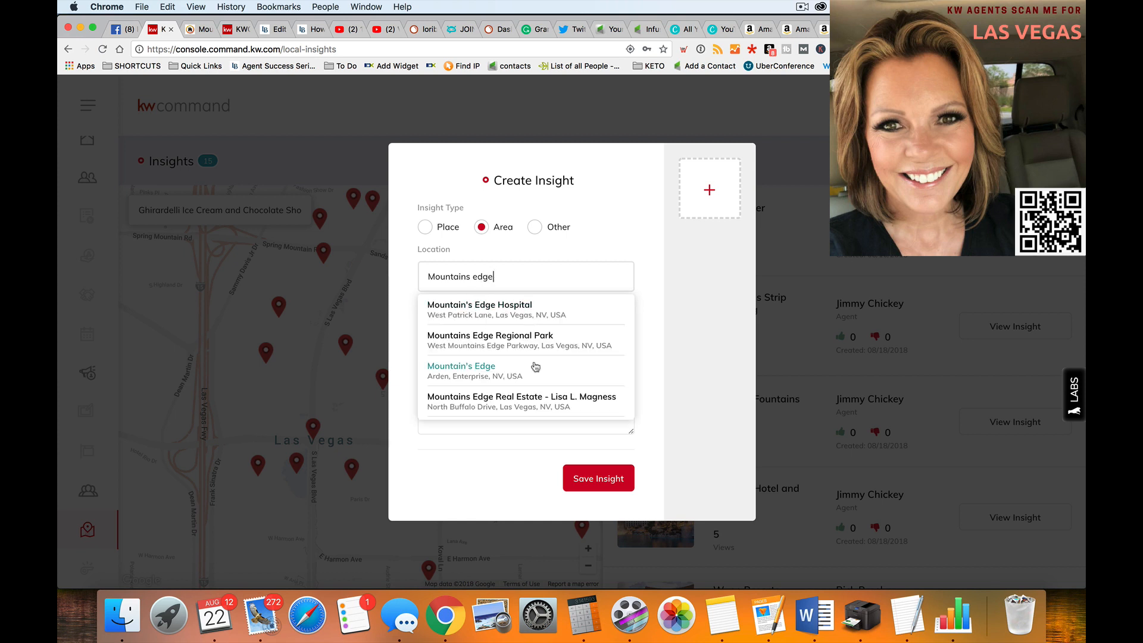
click(497, 379)
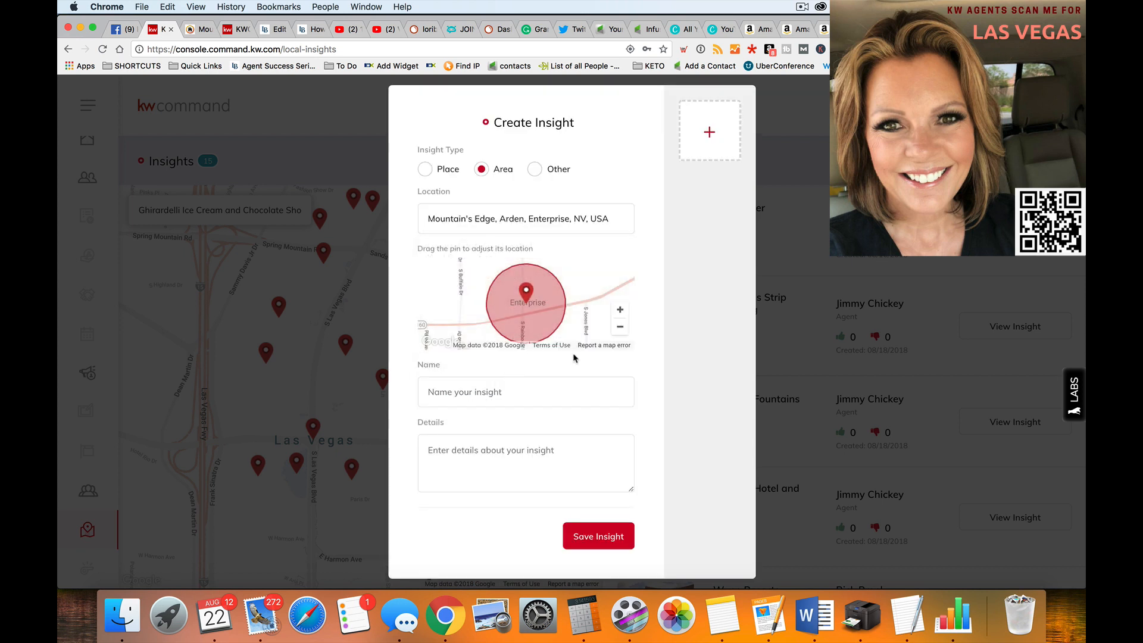
Step: Name the insight "Mountains Edge Community"
click(619, 312)
click(619, 313)
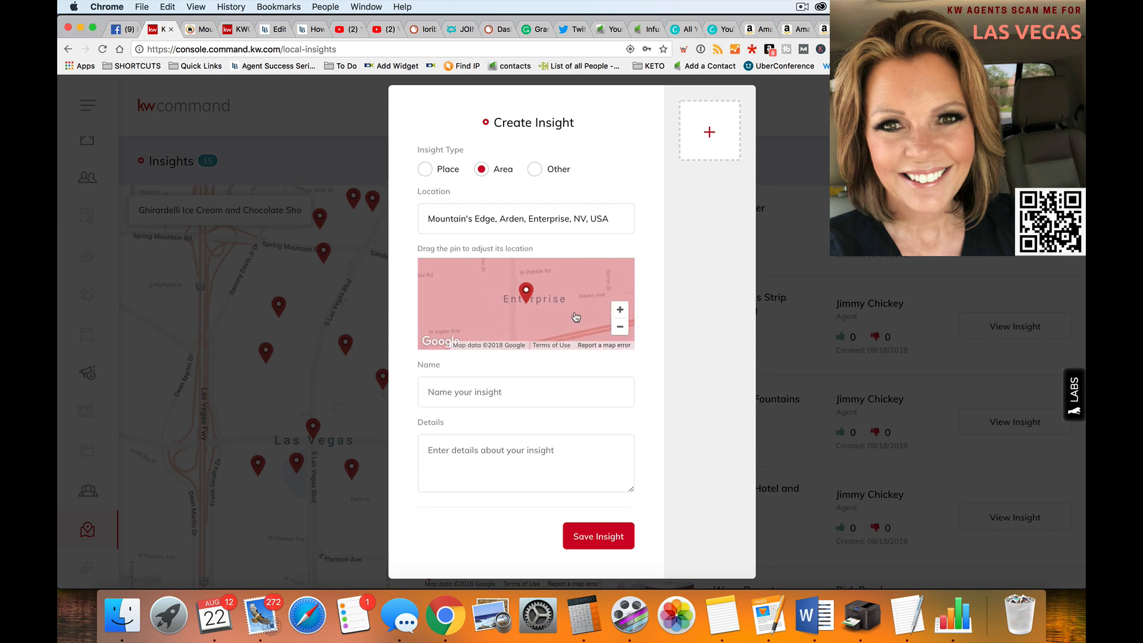
drag(576, 316, 490, 352)
click(619, 328)
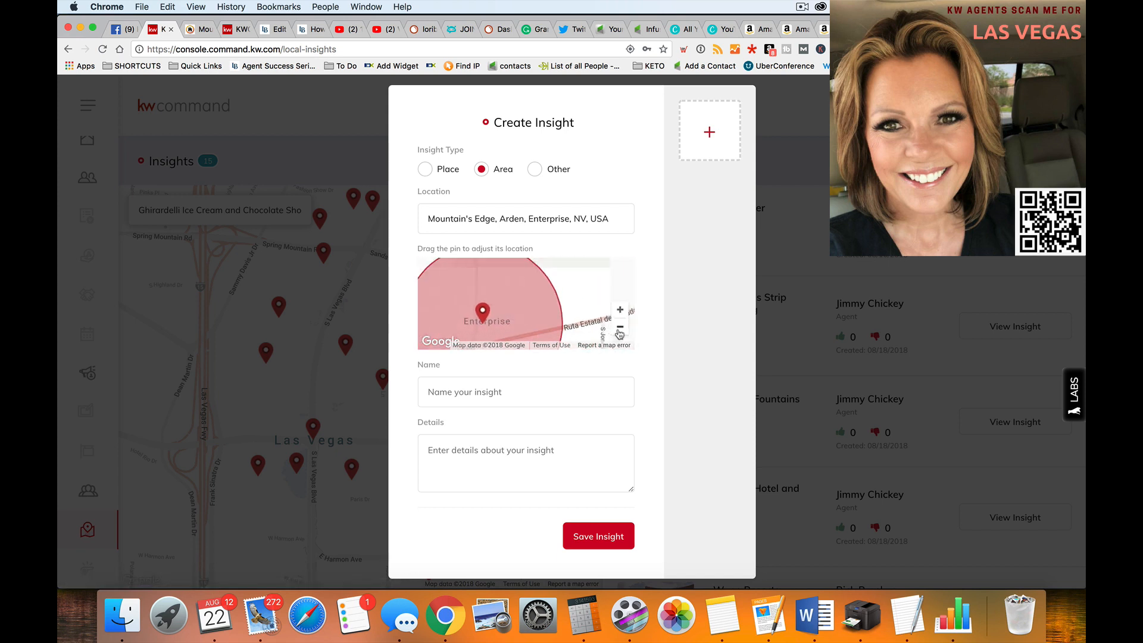
click(620, 328)
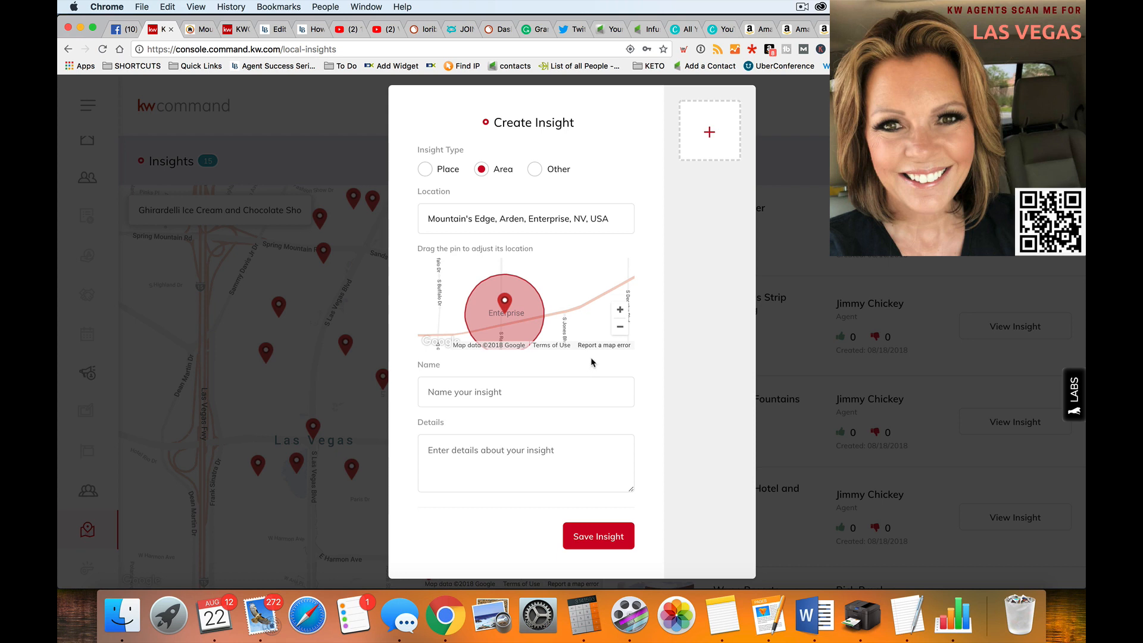
click(498, 399)
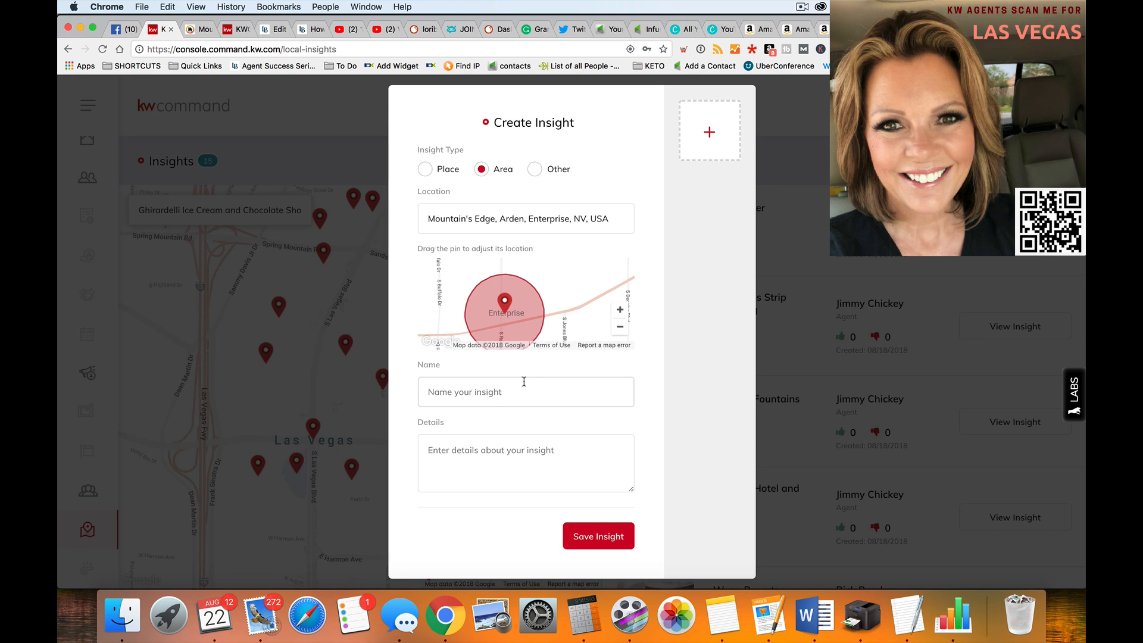
text(Mountains Edge Community)
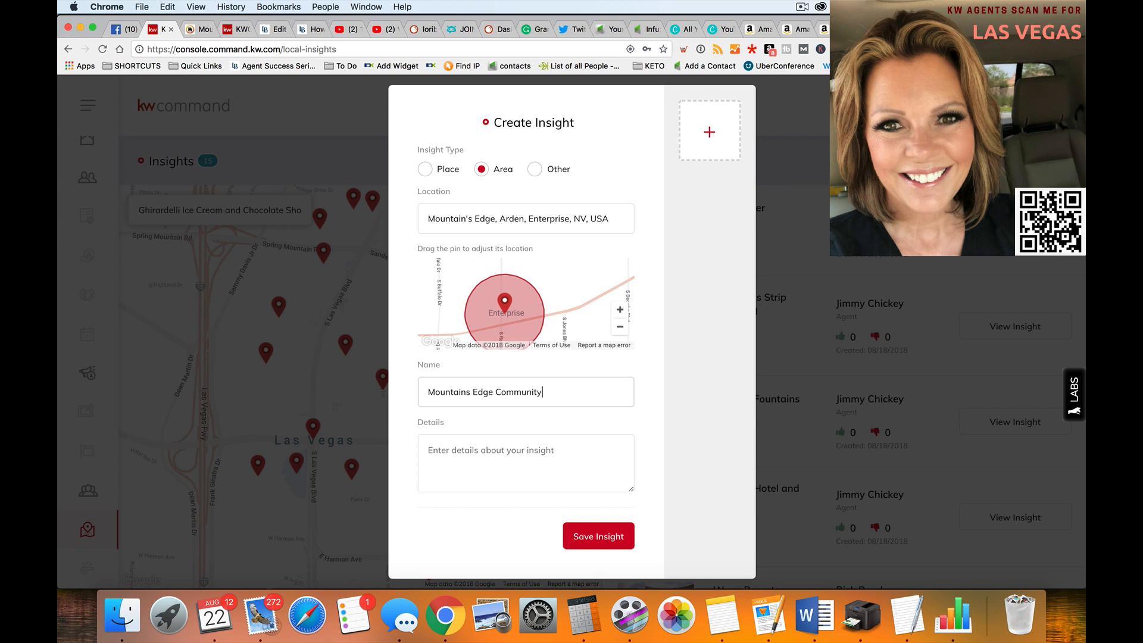
Step: Copy the introductory Mountain's Edge paragraph from the Mountains Edge Homes page into the insight's Details
click(526, 454)
click(193, 34)
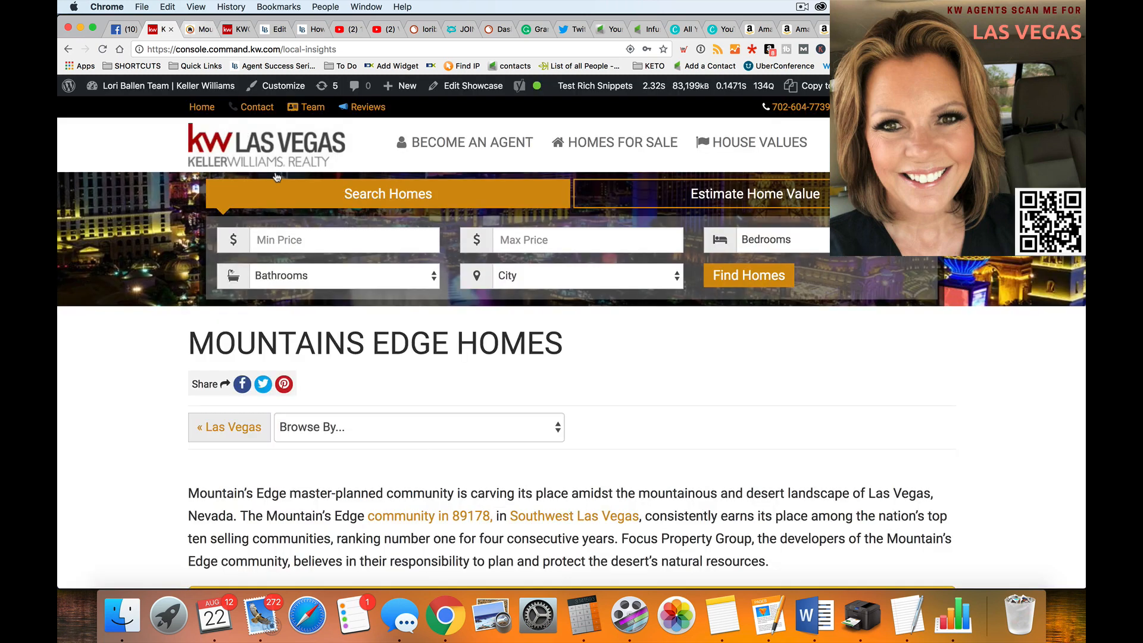
scroll(175, 256, down, 3)
scroll(175, 258, down, 3)
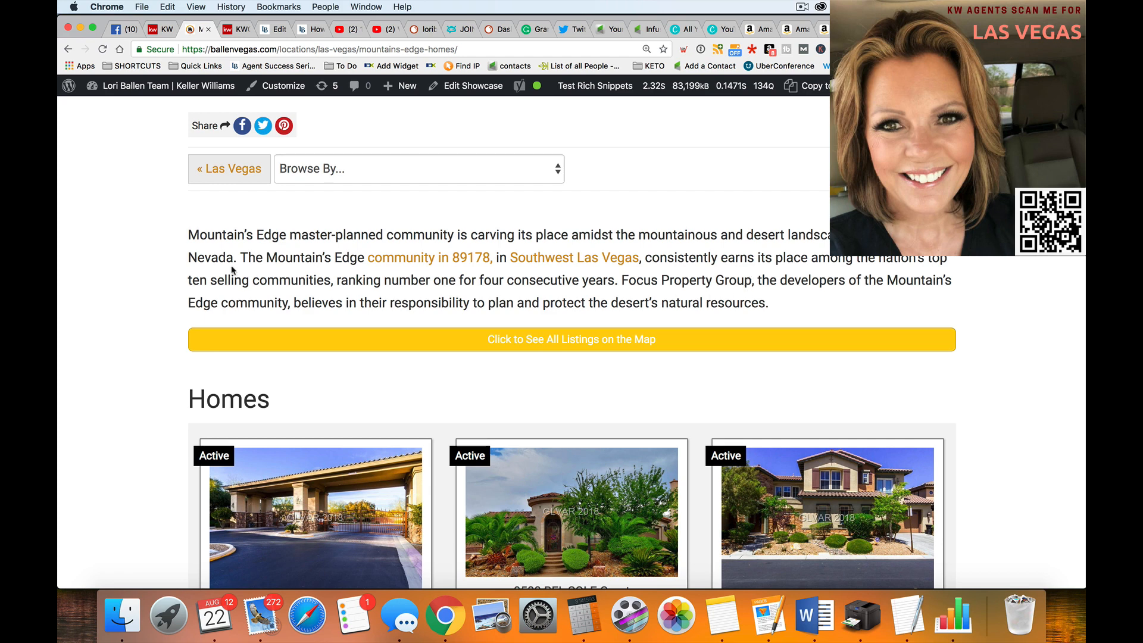
drag(188, 235, 783, 307)
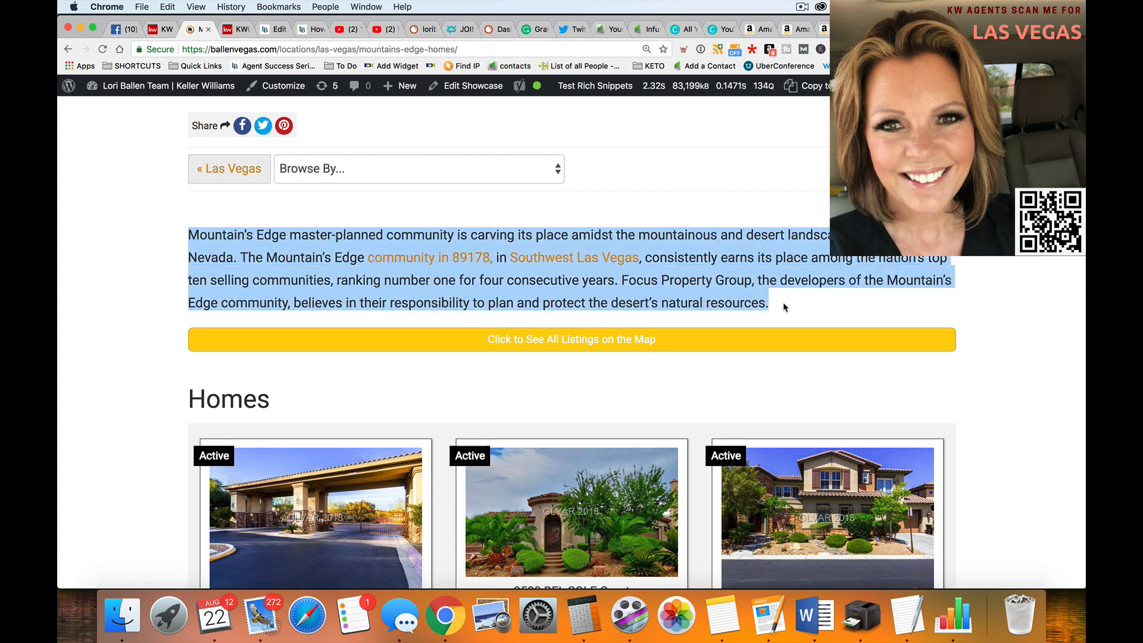
click(159, 29)
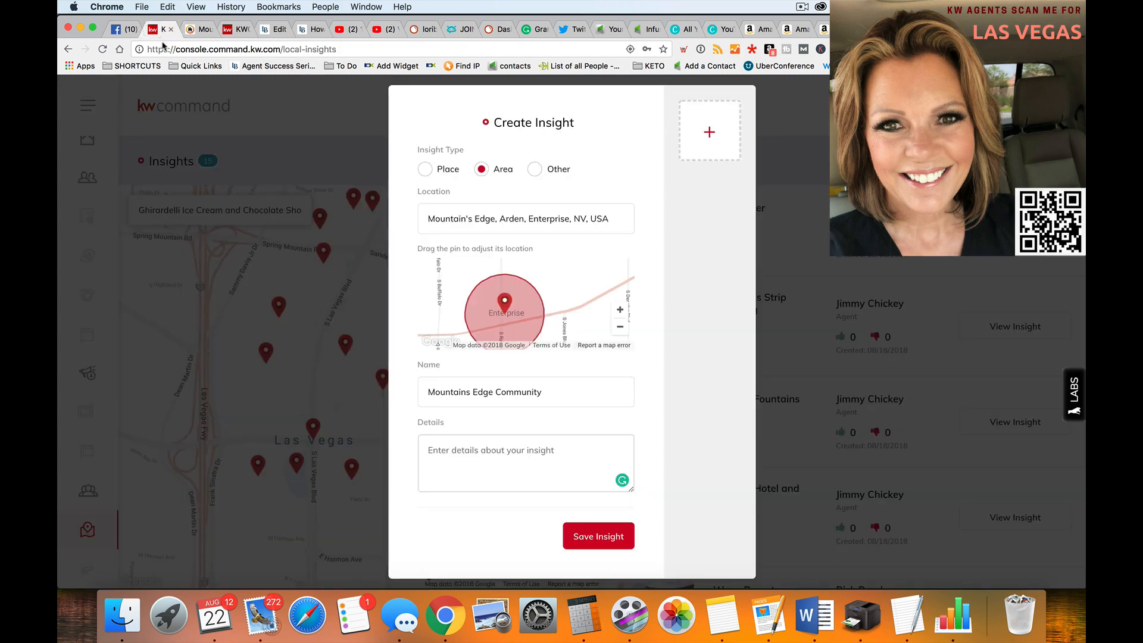
click(476, 480)
key(super+v)
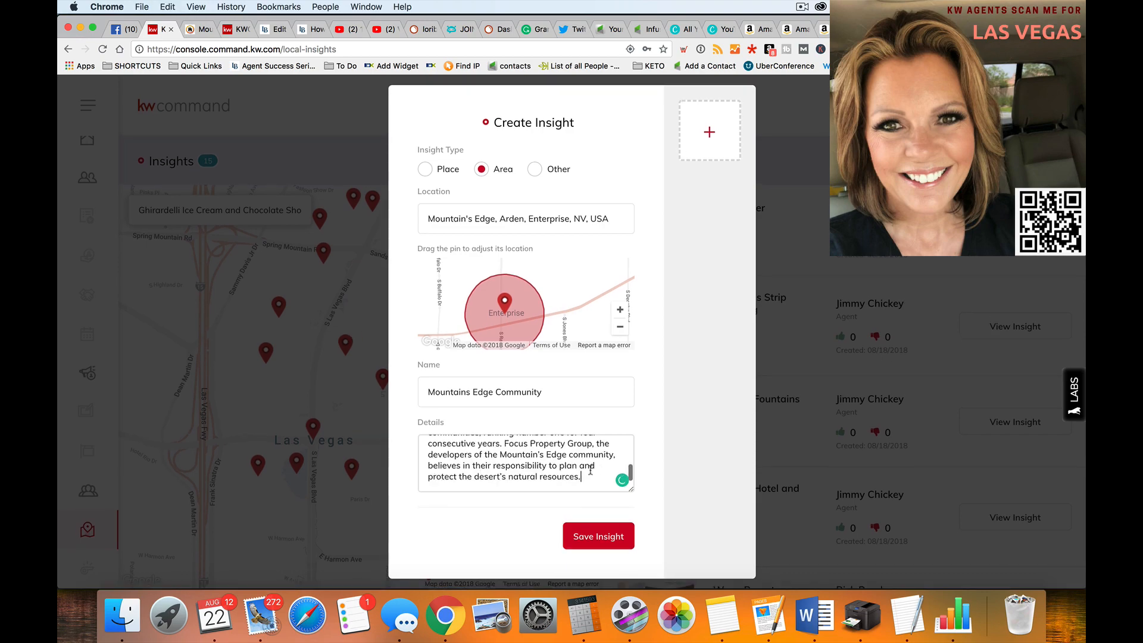
Step: Append the four paragraphs of the Mountains Edge Homes page's Community section to the insight's Details after a blank line
click(198, 29)
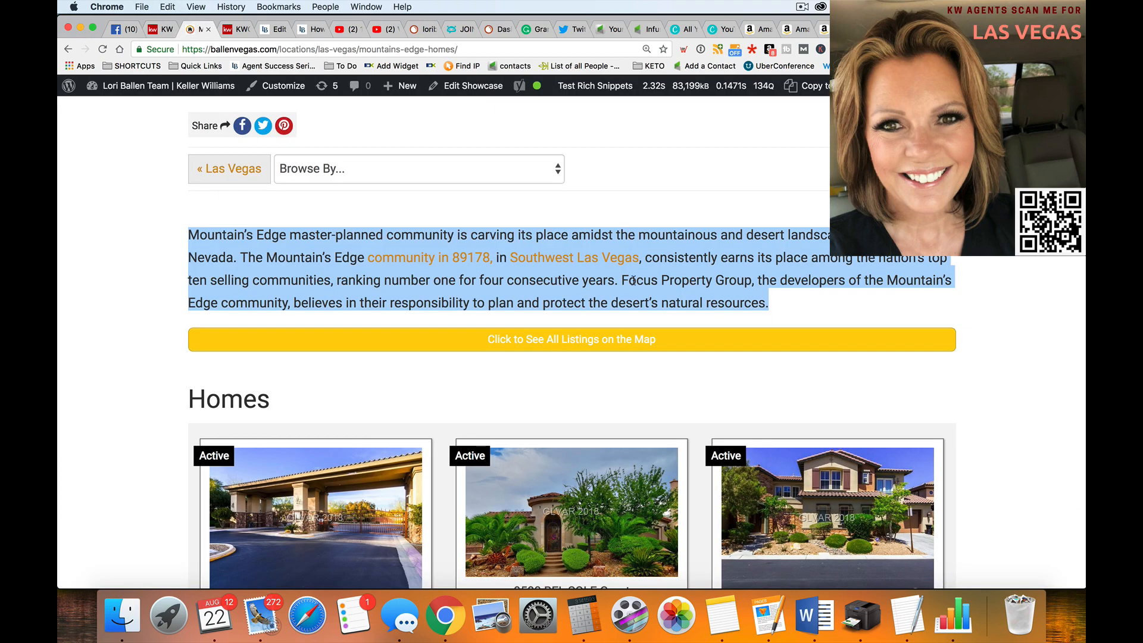
scroll(629, 288, down, 5)
scroll(628, 287, down, 20)
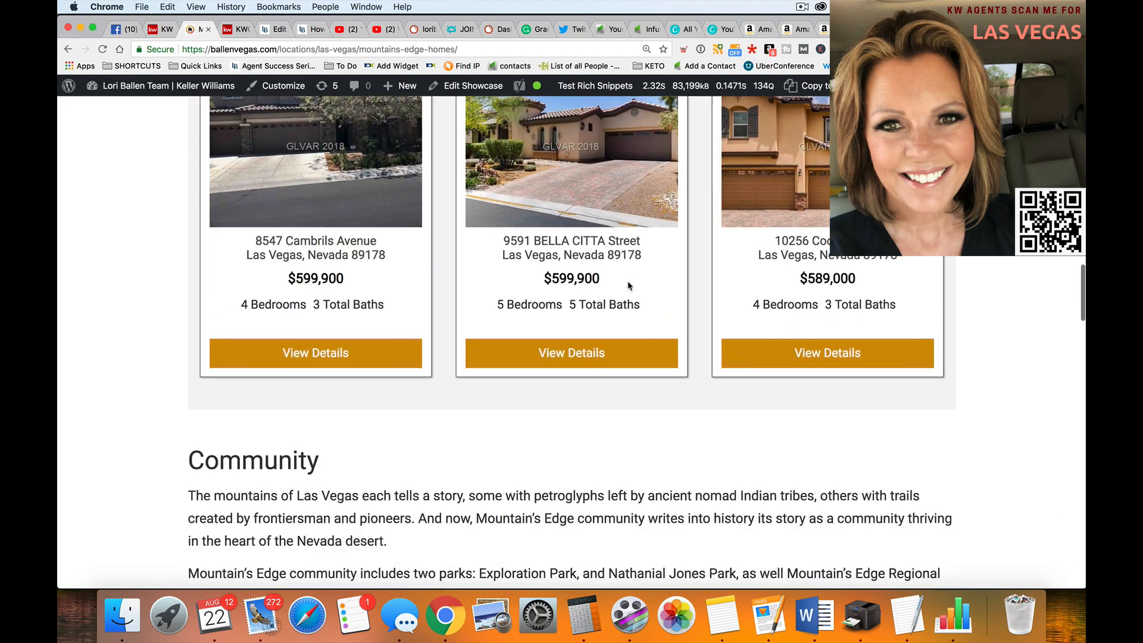
scroll(628, 281, down, 2)
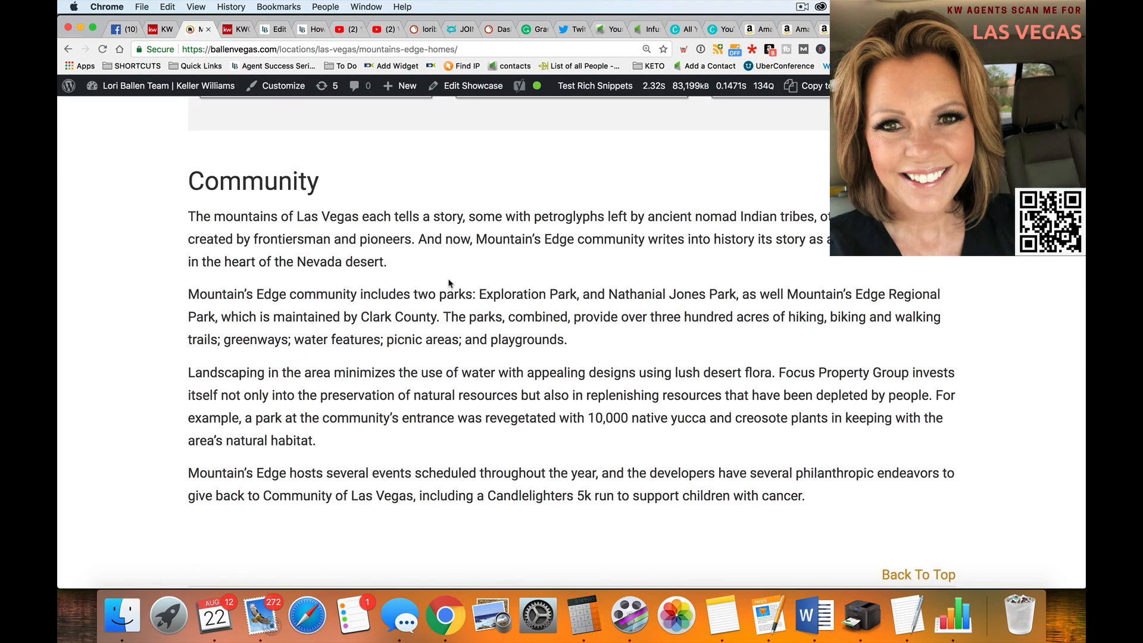
drag(188, 216, 864, 498)
key(super+c)
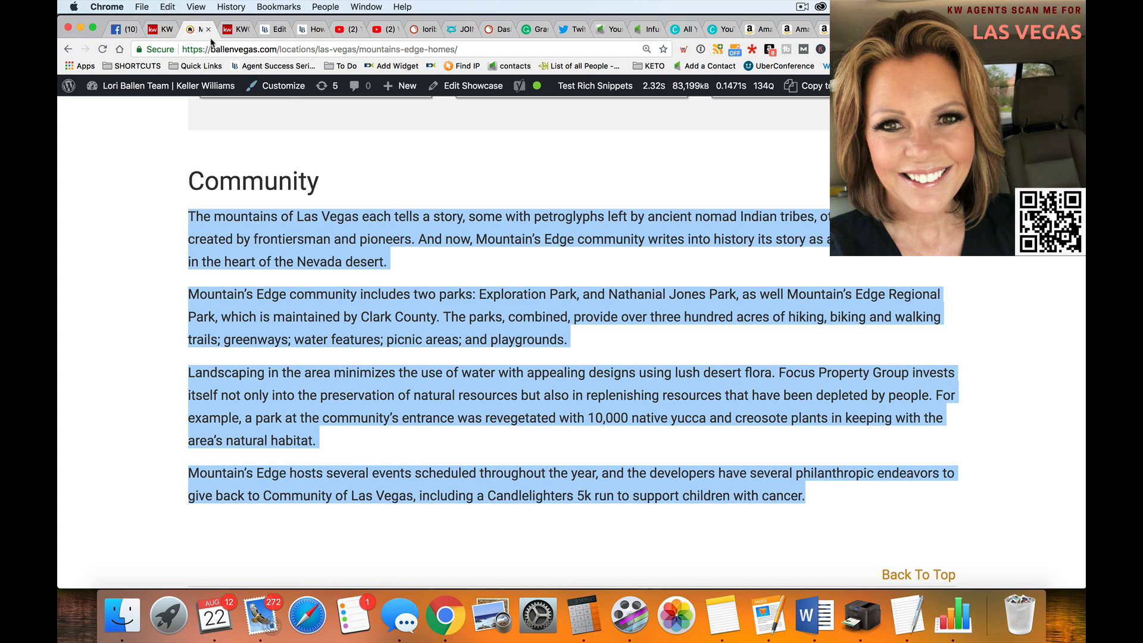
click(160, 29)
click(586, 479)
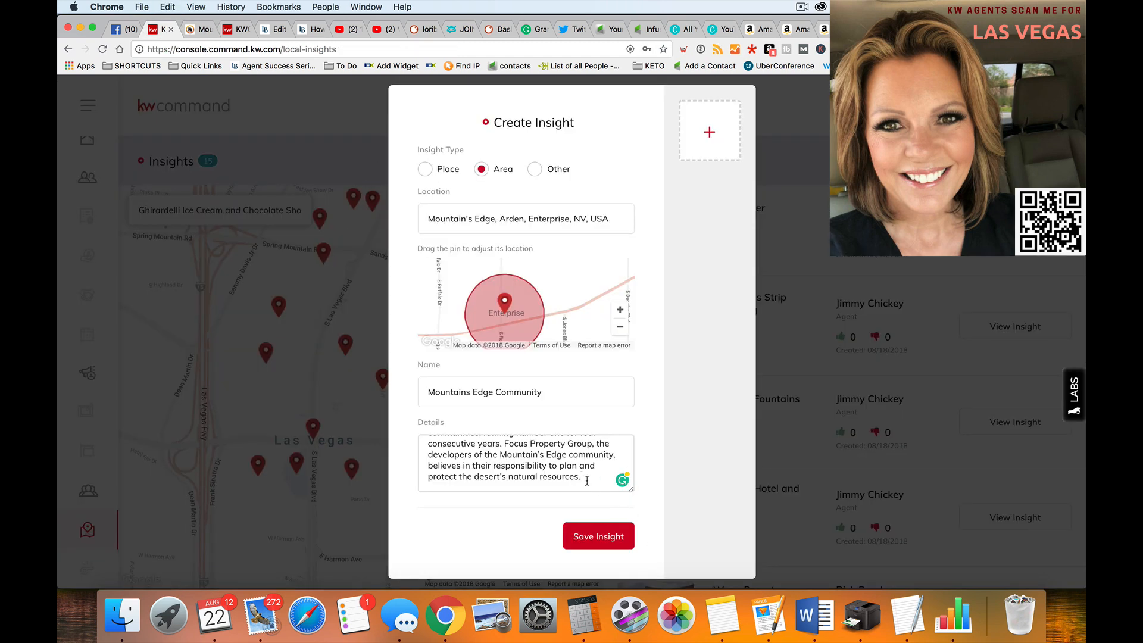
key(Return)
key(Return)
key(super+v)
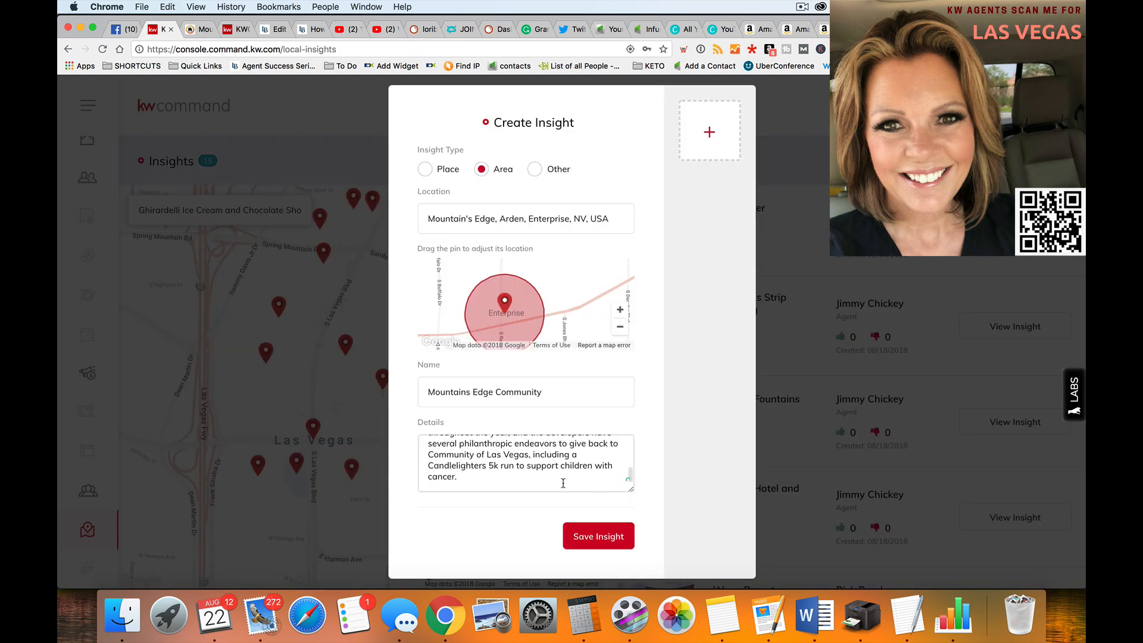
scroll(557, 480, up, 4)
scroll(556, 479, down, 3)
click(706, 142)
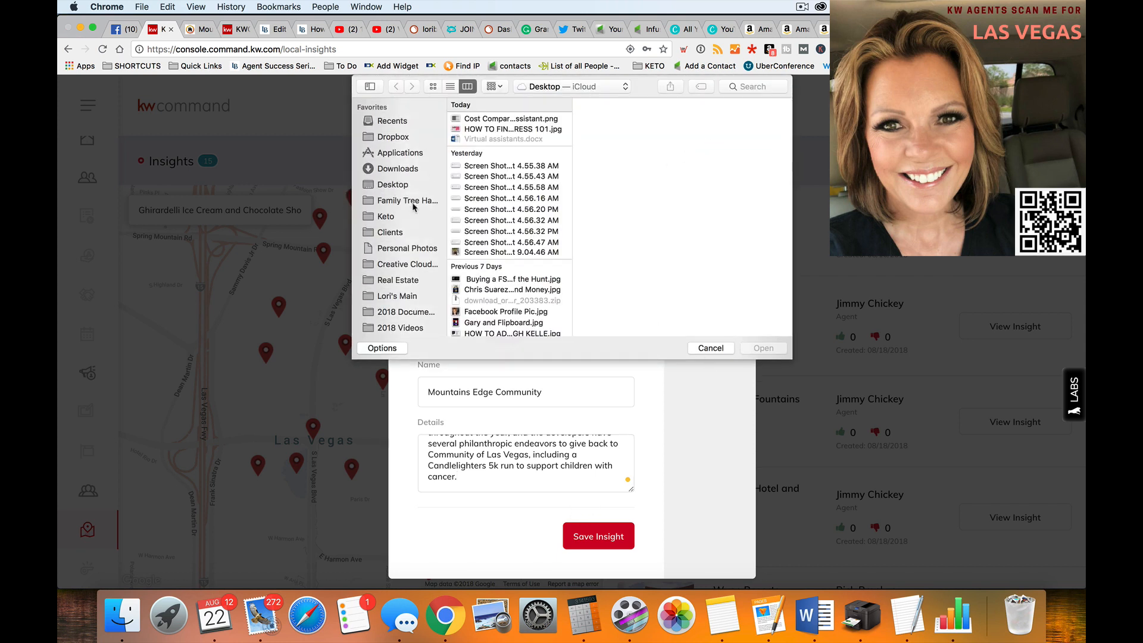
click(401, 328)
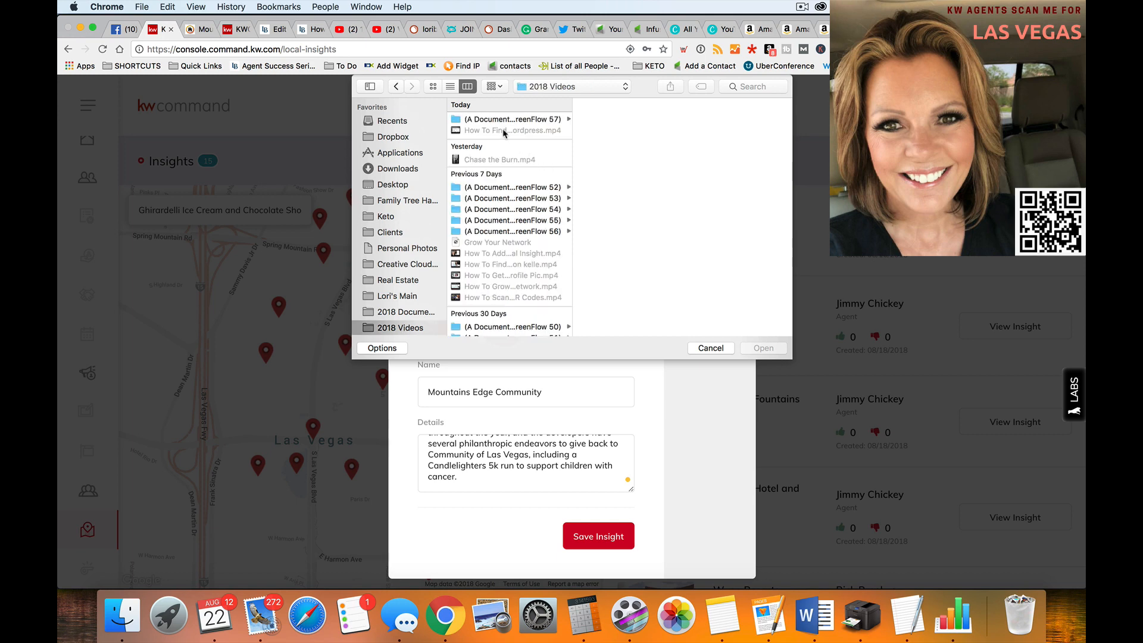
click(711, 348)
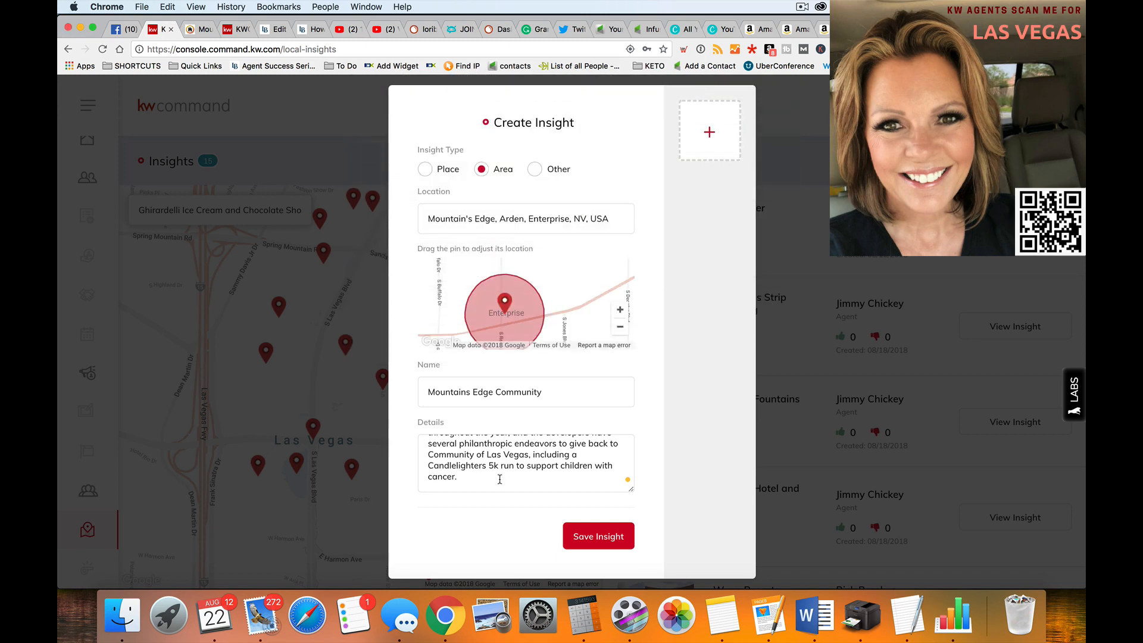
Step: Review the insight's Details text and check the Mountains Edge Homes page for further content, such as its schools section
scroll(500, 477, up, 2)
scroll(500, 477, up, 2)
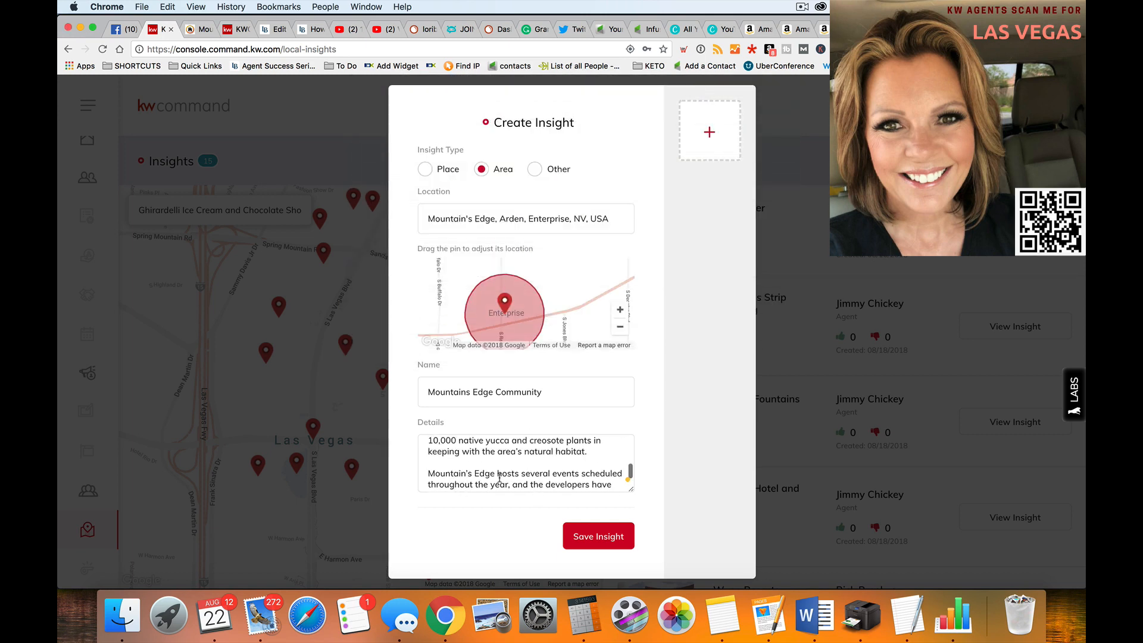
scroll(488, 475, down, 5)
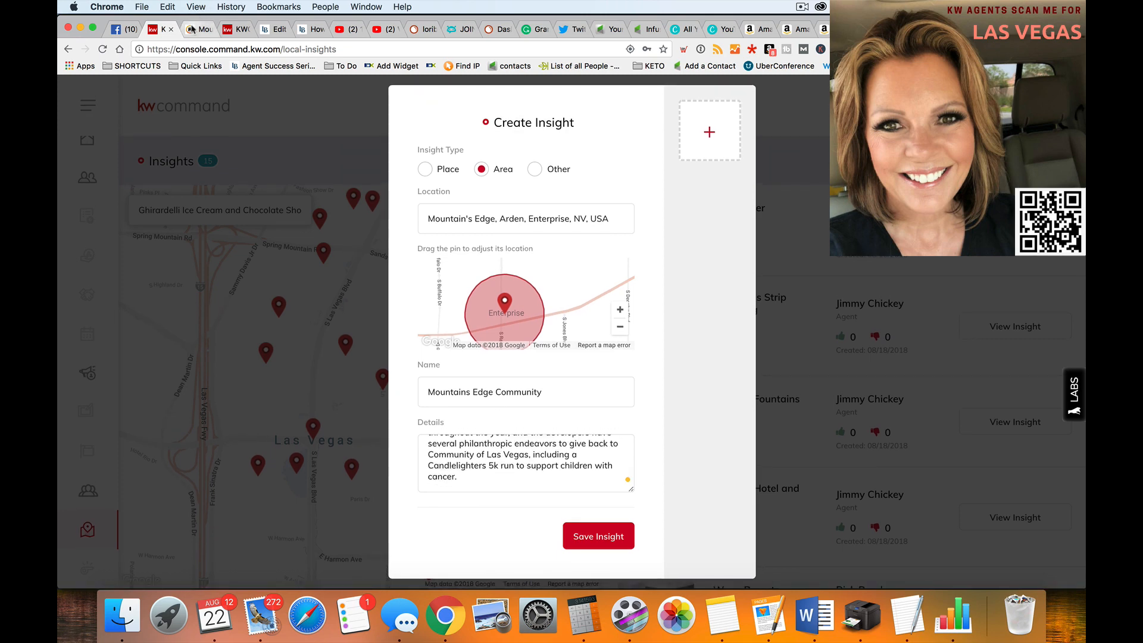
key(ctrl+Tab)
scroll(440, 370, down, 15)
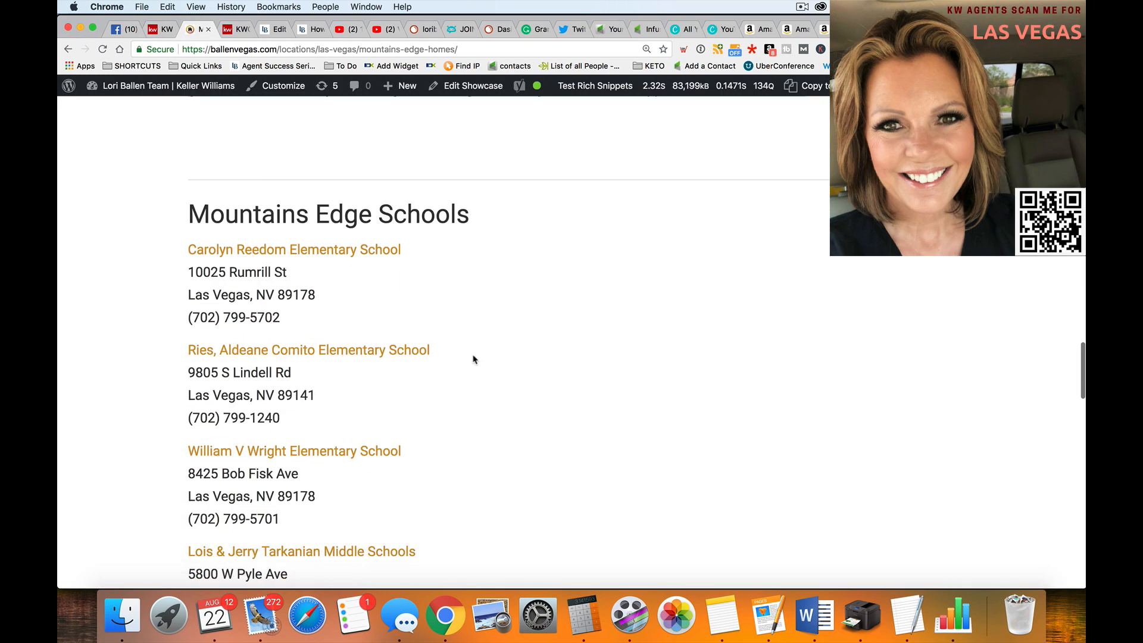
click(162, 29)
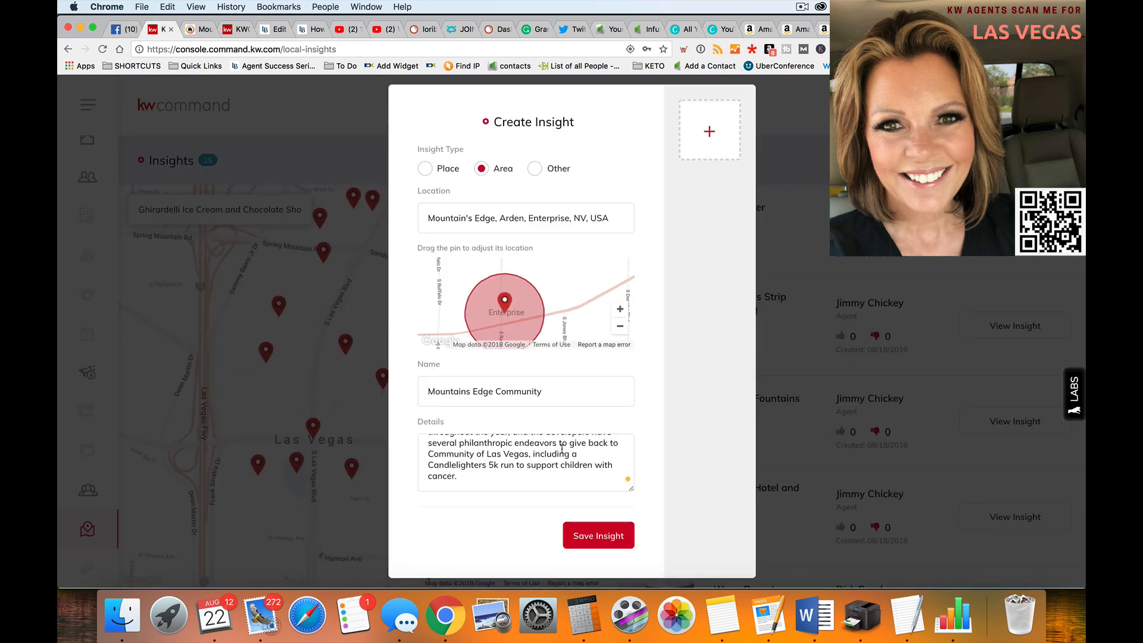
scroll(561, 450, up, 2)
scroll(561, 452, down, 2)
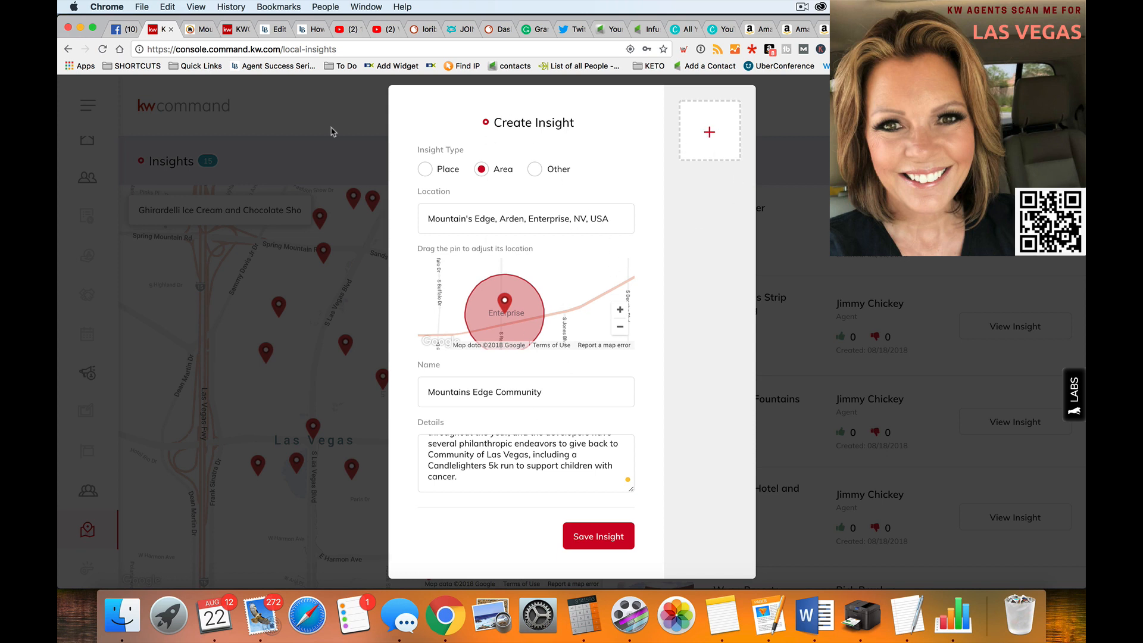
Step: Scan the Mountains Edge Homes page from top to bottom for a usable community photo
click(198, 31)
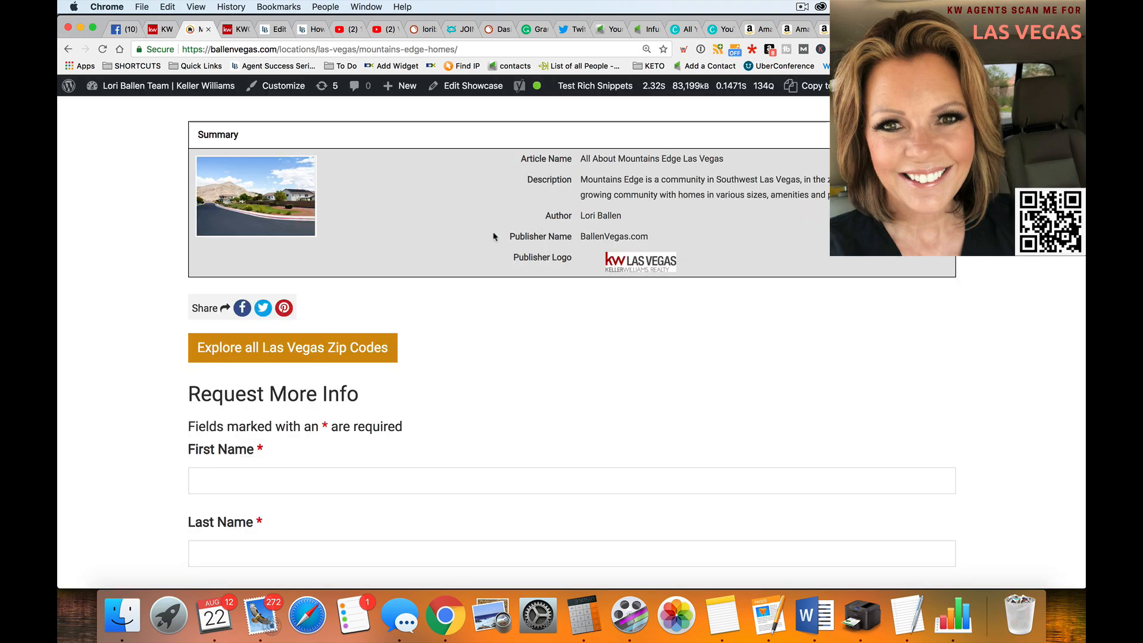
scroll(344, 245, down, 15)
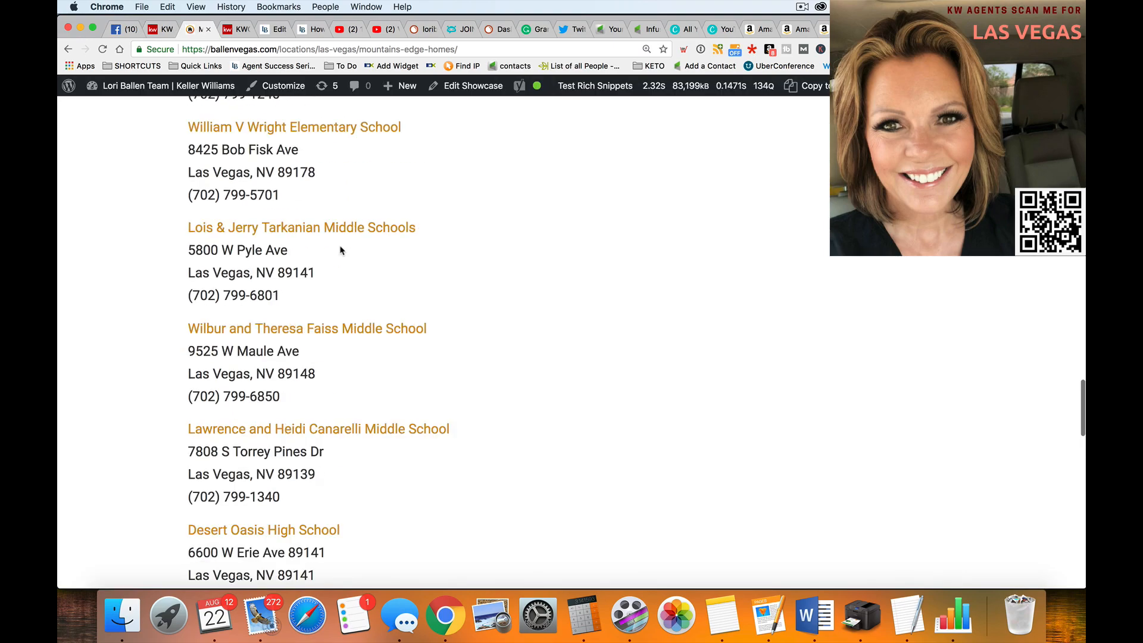
scroll(340, 251, up, 15)
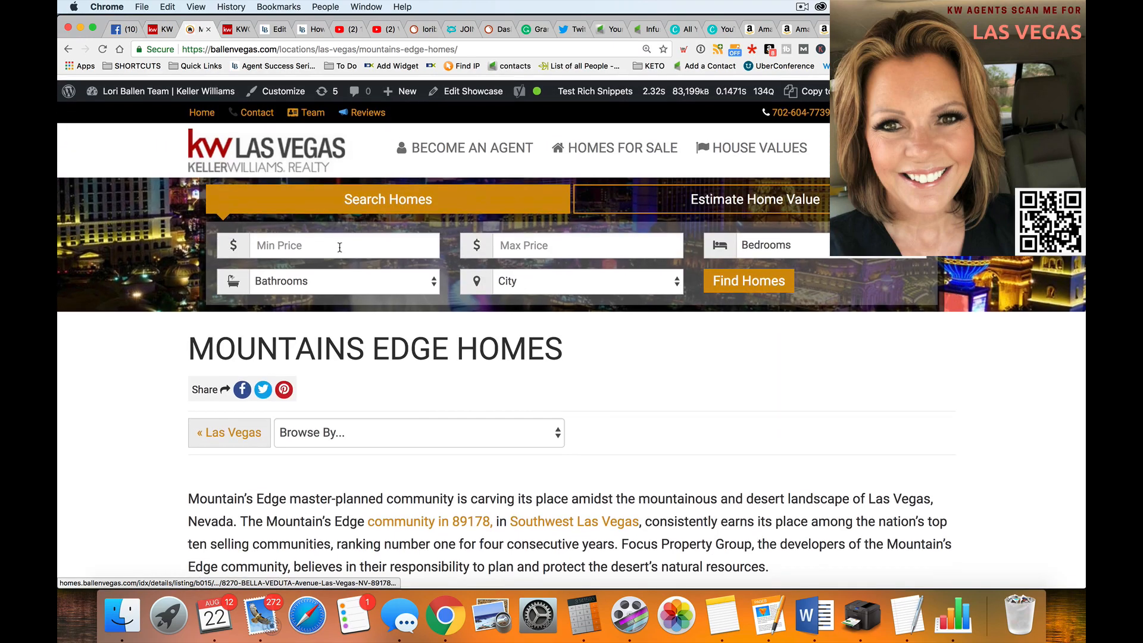
scroll(340, 247, down, 5)
scroll(340, 247, down, 20)
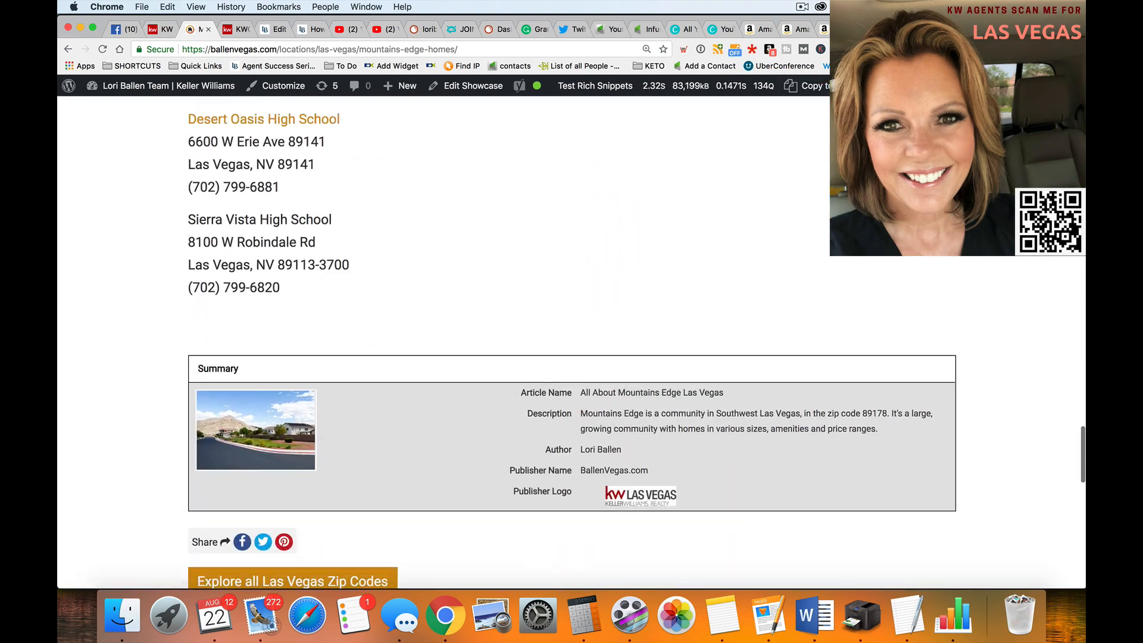
Step: Search Google Images for "mountains edge ballenvegas" in a new browser tab
key(super+t)
text(ount)
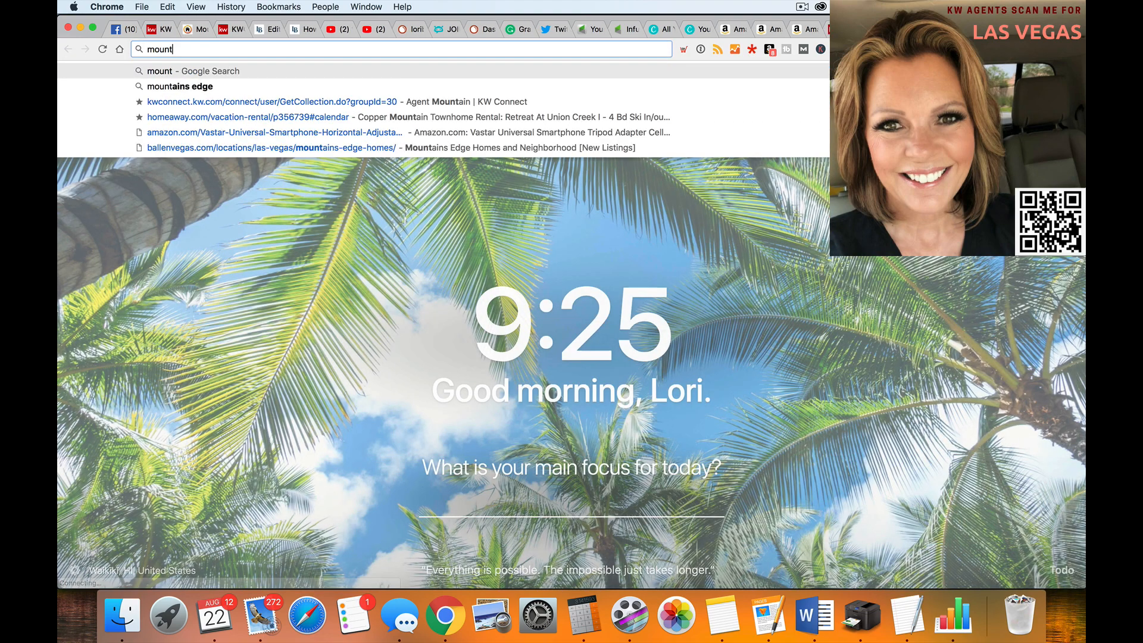
text(ains edge ballenve)
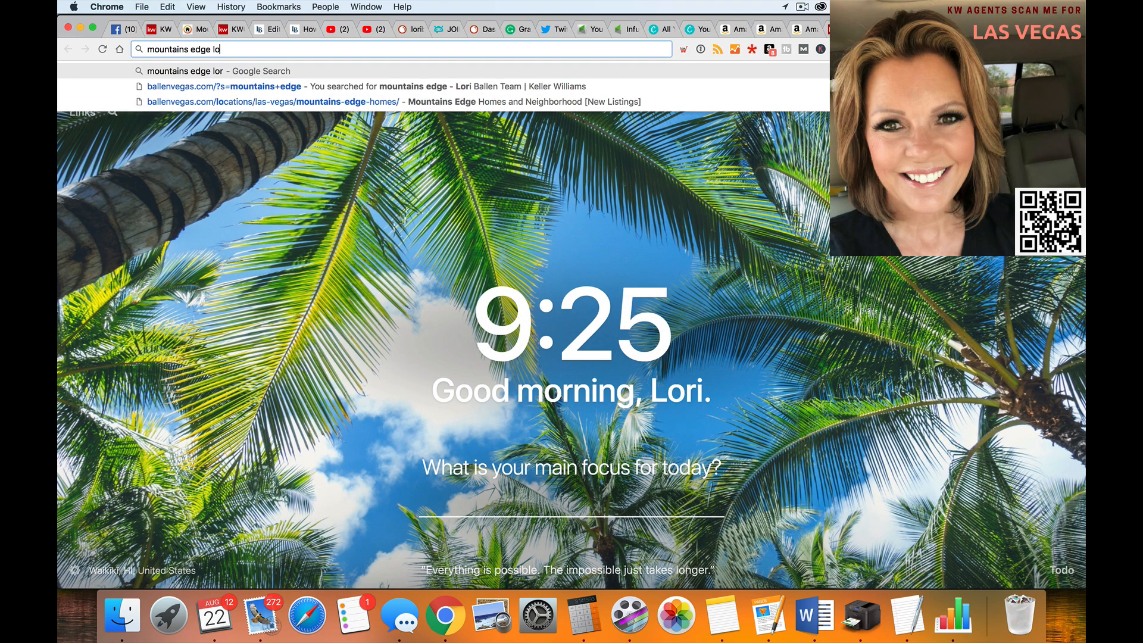
text(gas)
key(Return)
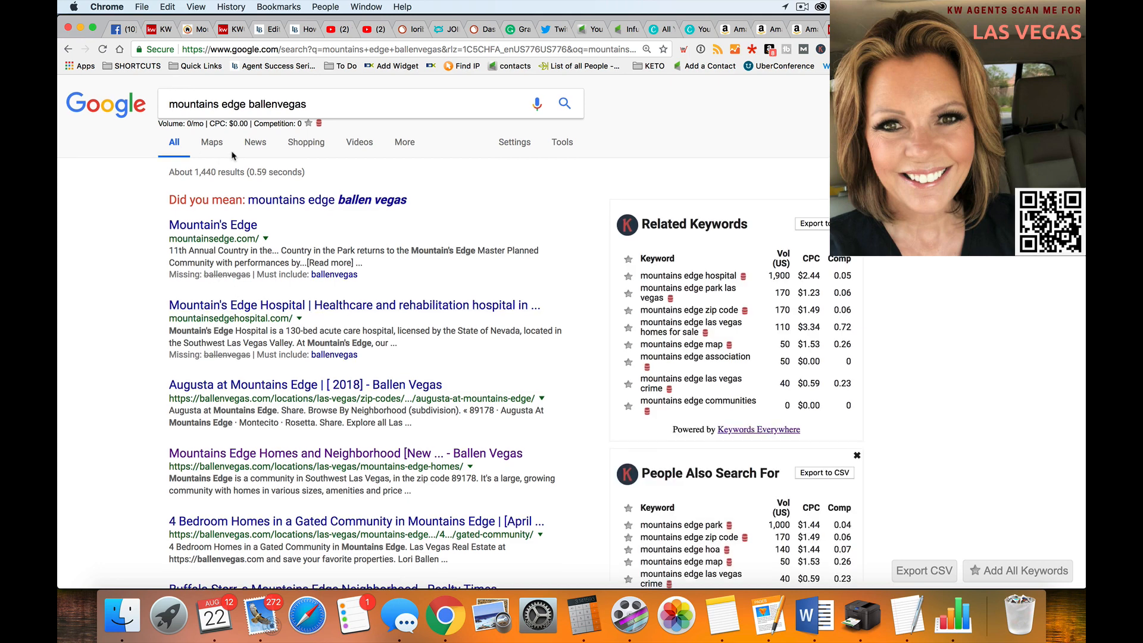
click(407, 144)
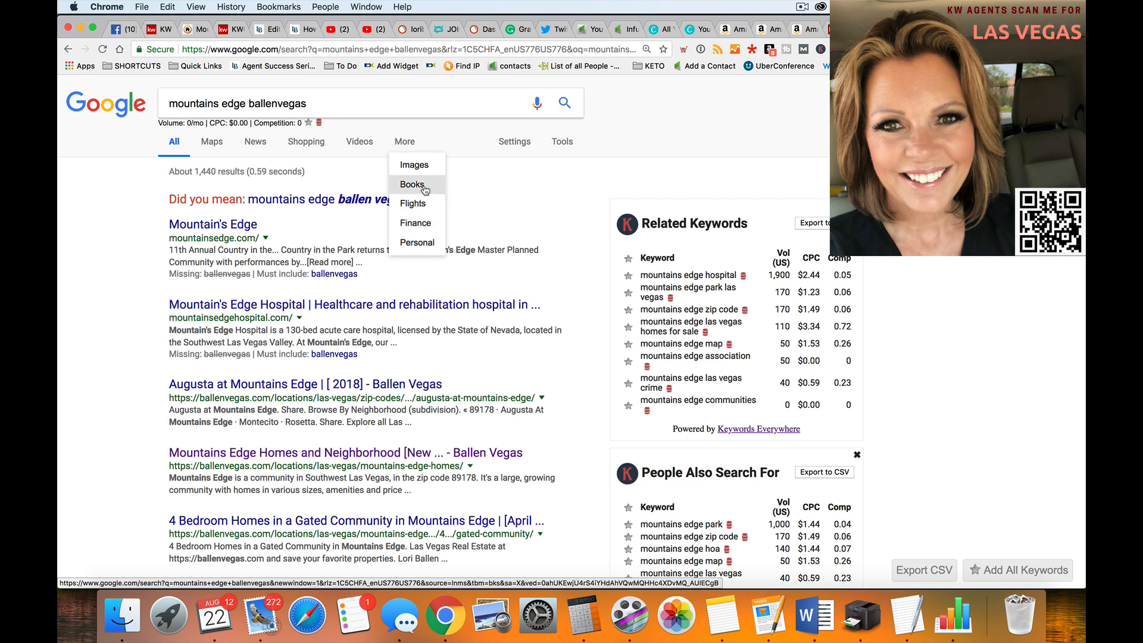
click(415, 165)
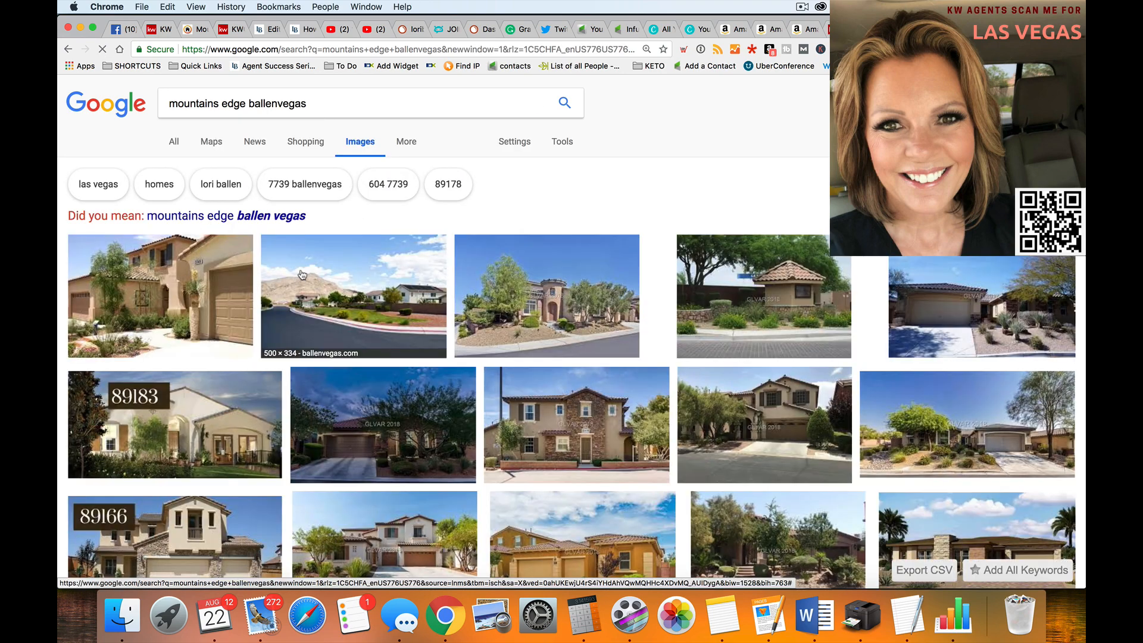
Step: Find the 500 × 334 ballenvegas.com street photo with the mountain and save it to the Desktop as "Mountains Edge" in JPEG format
scroll(553, 188, down, 5)
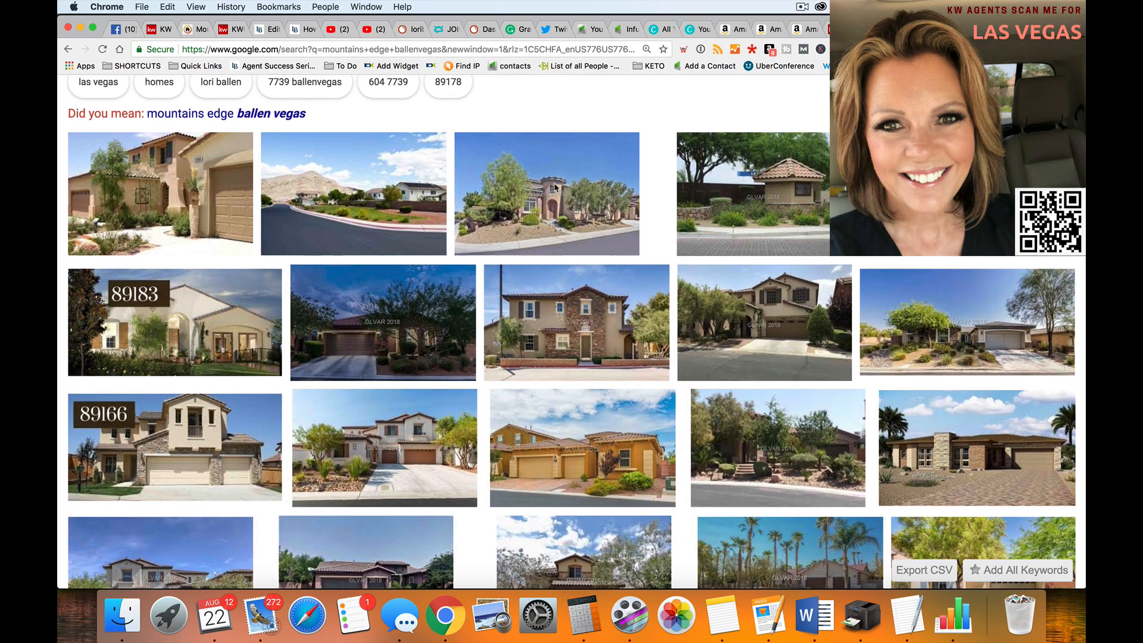
scroll(553, 188, down, 10)
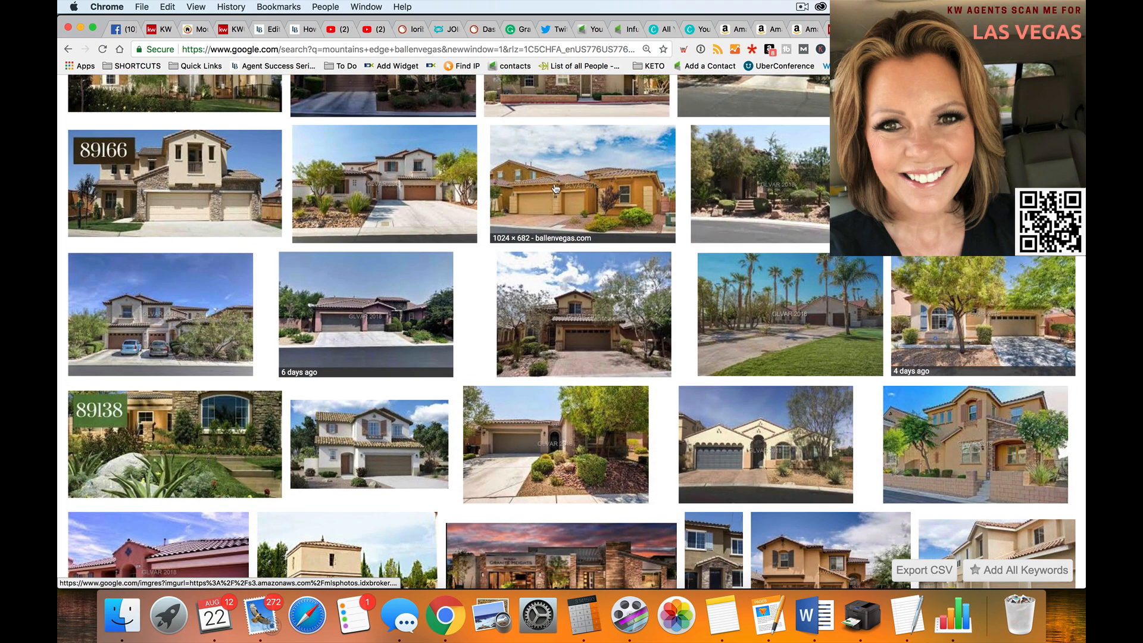
scroll(554, 188, down, 7)
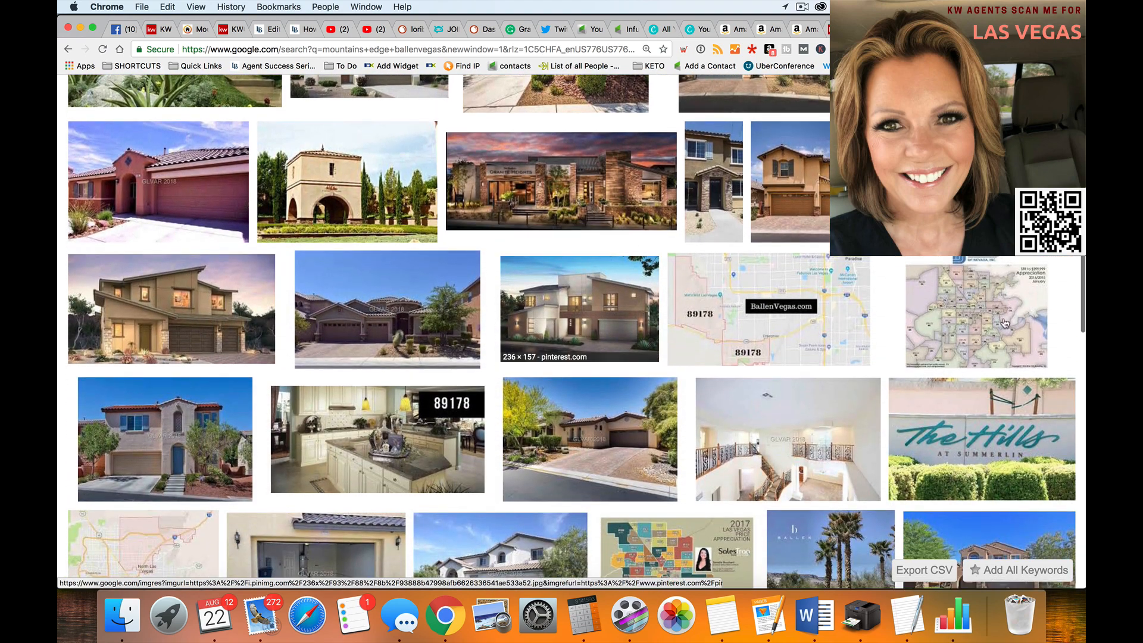
scroll(1018, 470, down, 7)
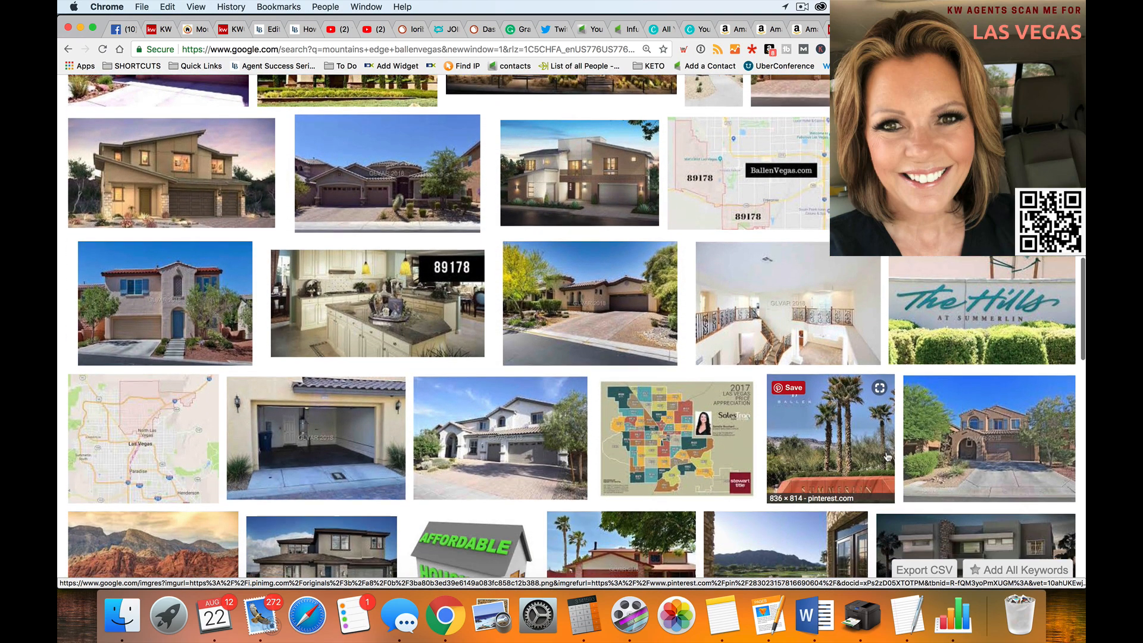
scroll(887, 456, down, 6)
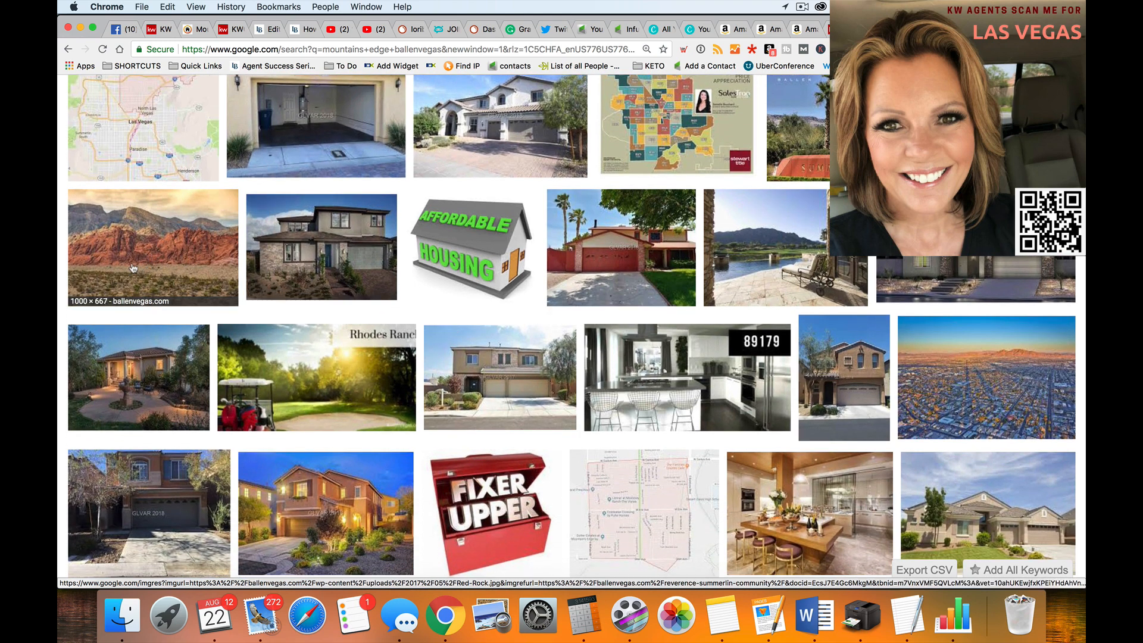
click(151, 265)
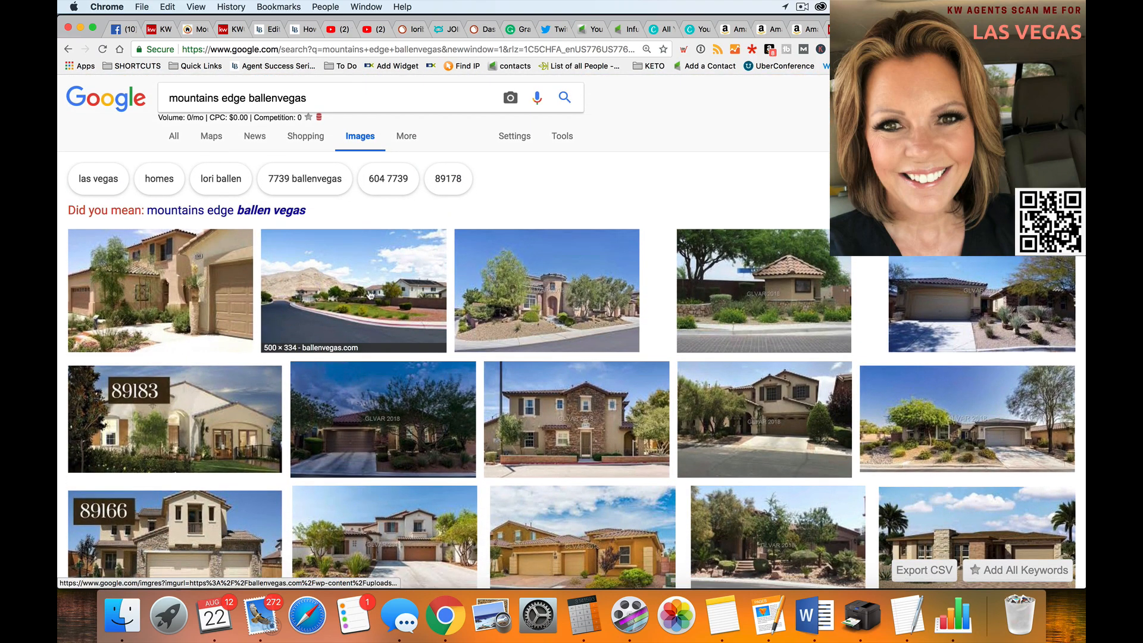
click(370, 295)
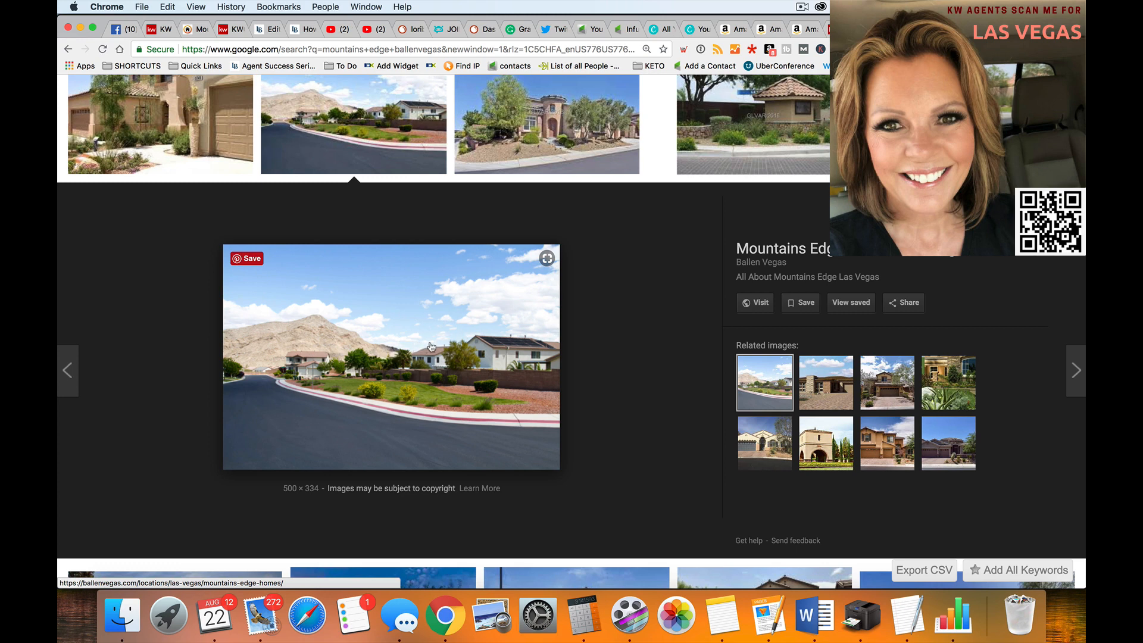
right_click(442, 308)
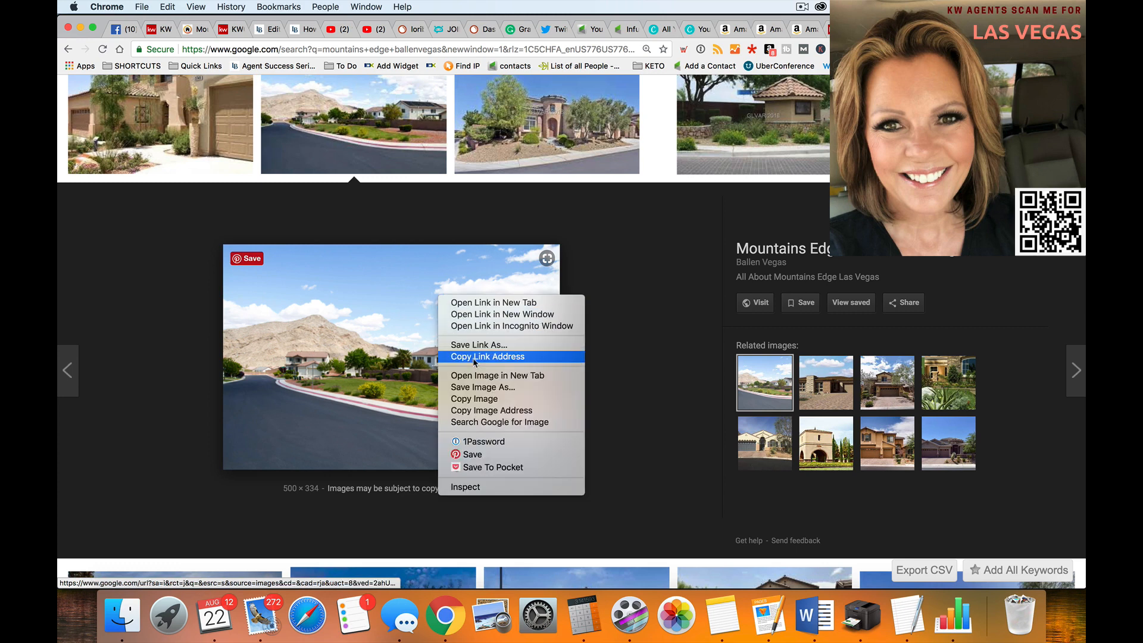
click(494, 387)
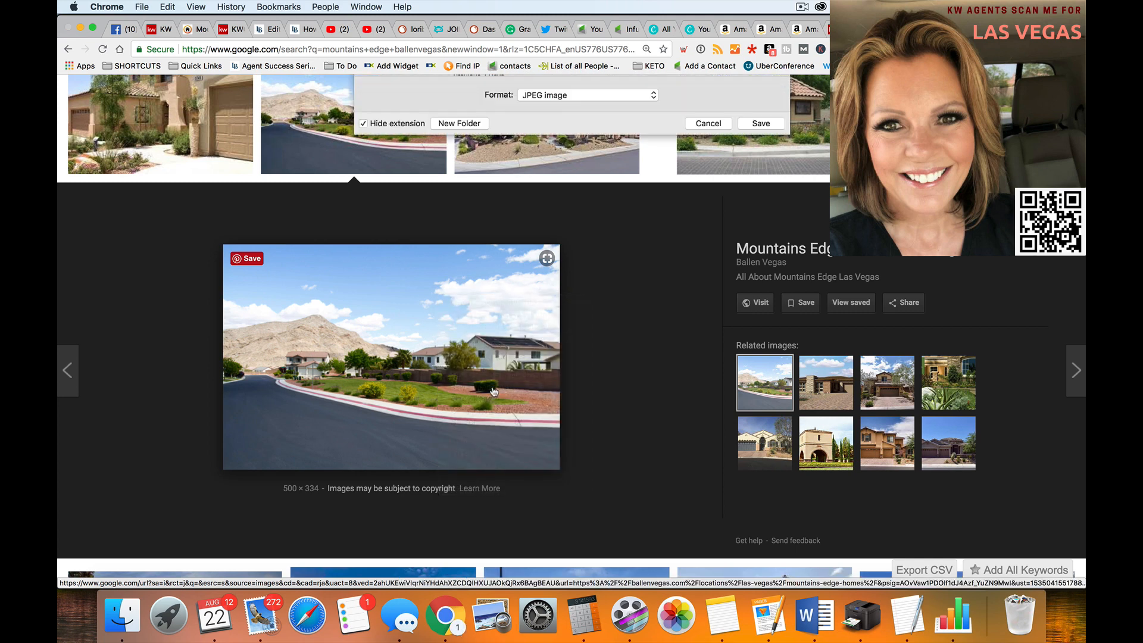
text(Mountains Edge)
key(Return)
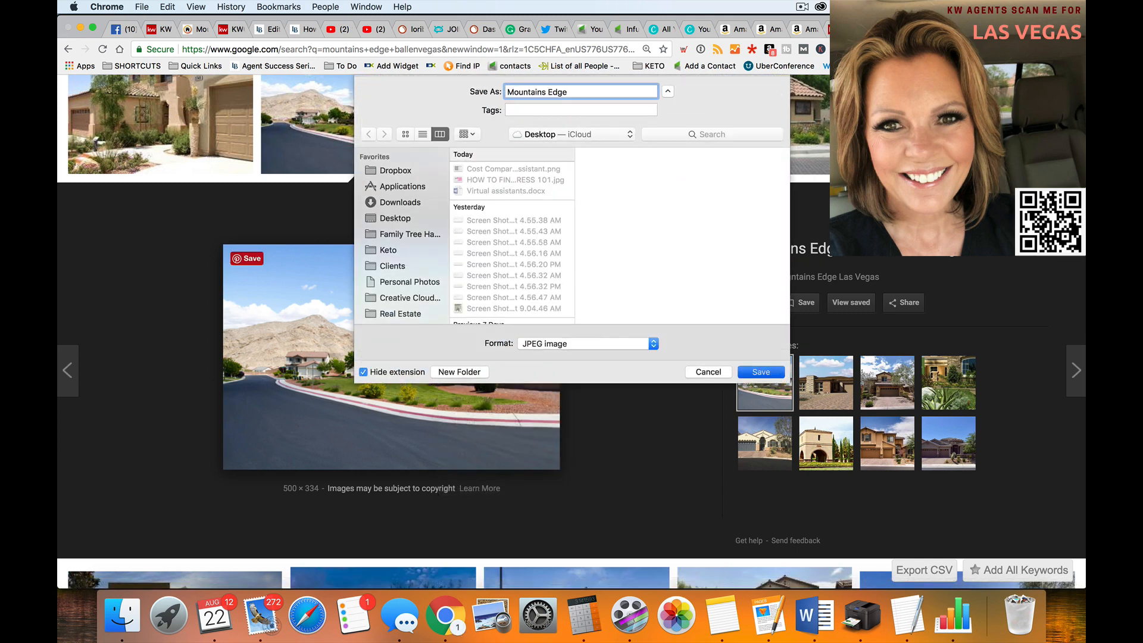
Step: Switch to Canva and create a blank Social Media design
click(692, 28)
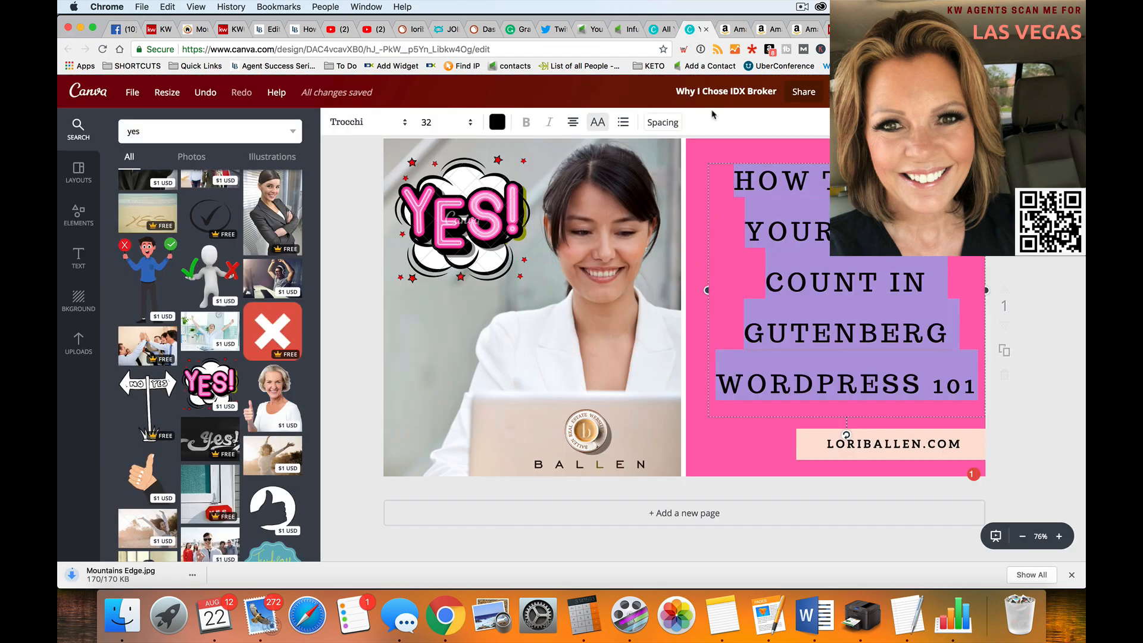
click(662, 29)
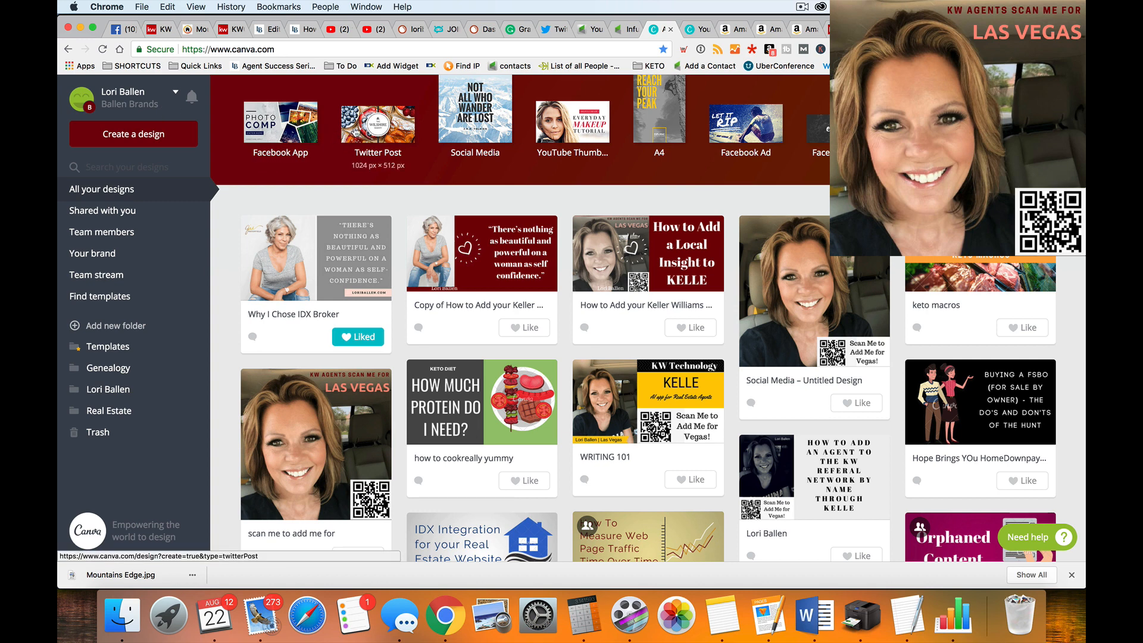
click(465, 126)
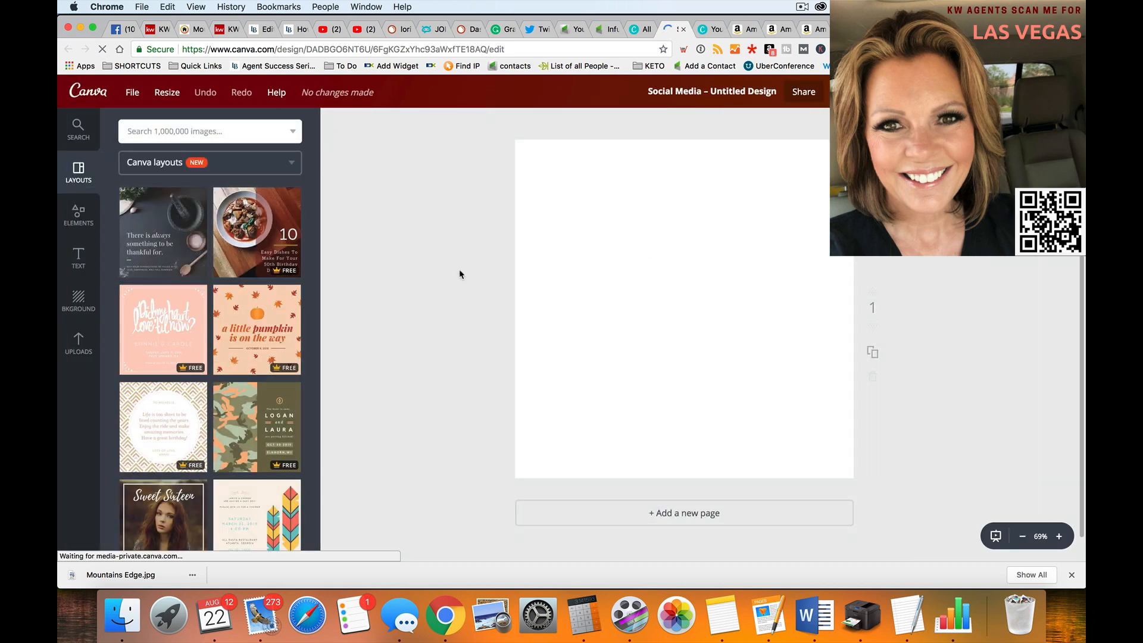
Step: Upload Mountains Edge.jpg to the design and size the photo to nearly the full page width, aligned with the page's bottom edge
drag(149, 575, 709, 226)
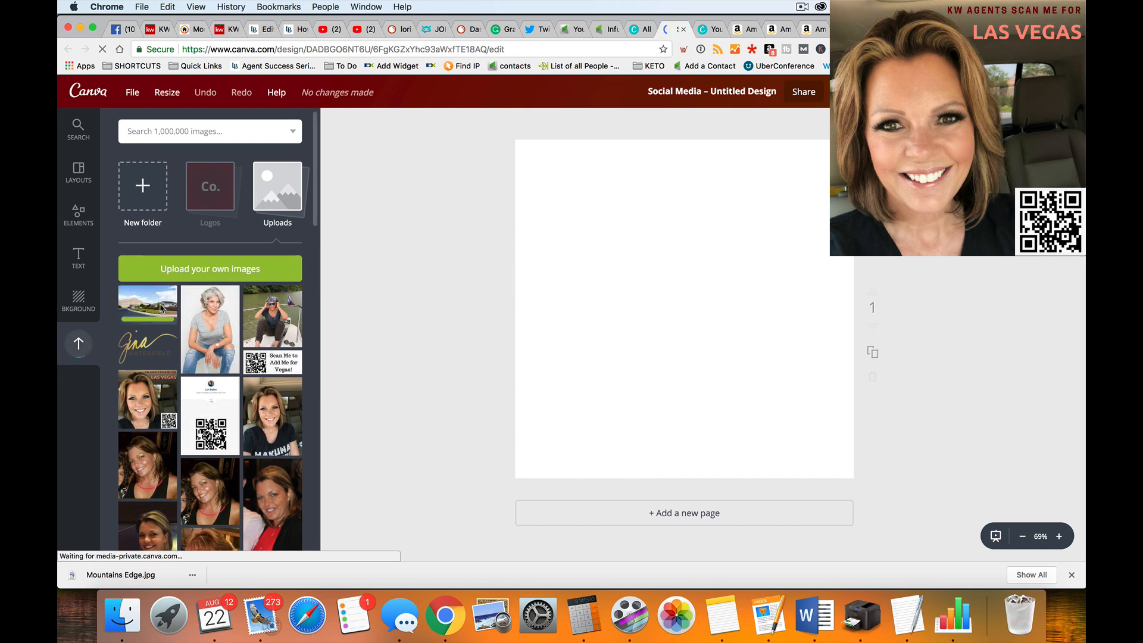
drag(160, 308, 741, 289)
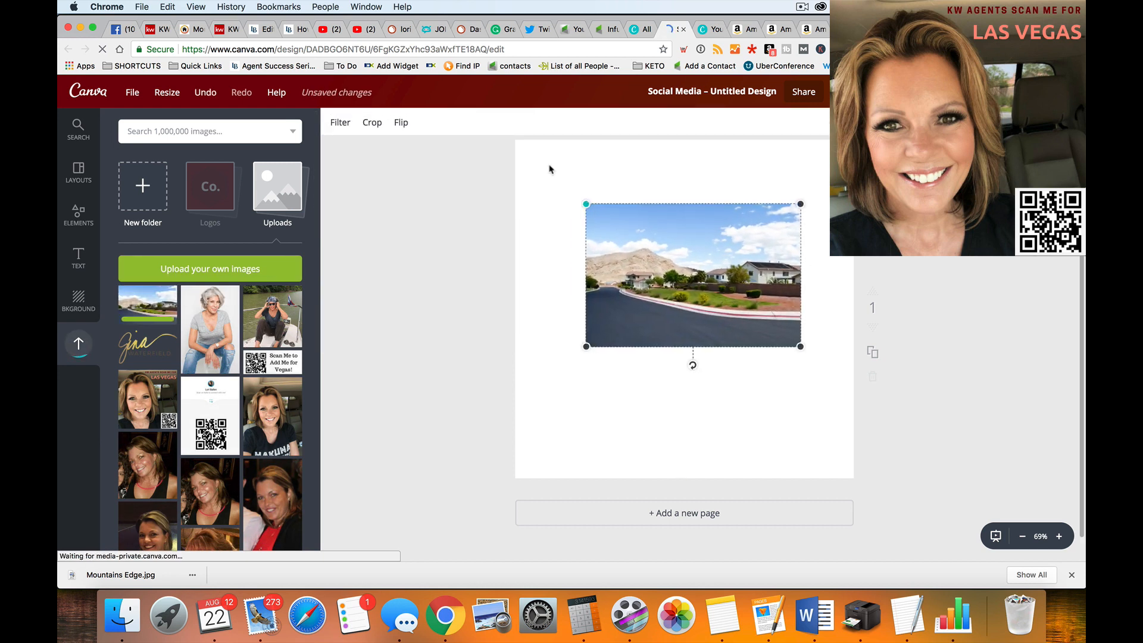
drag(549, 169, 483, 120)
drag(801, 345, 977, 480)
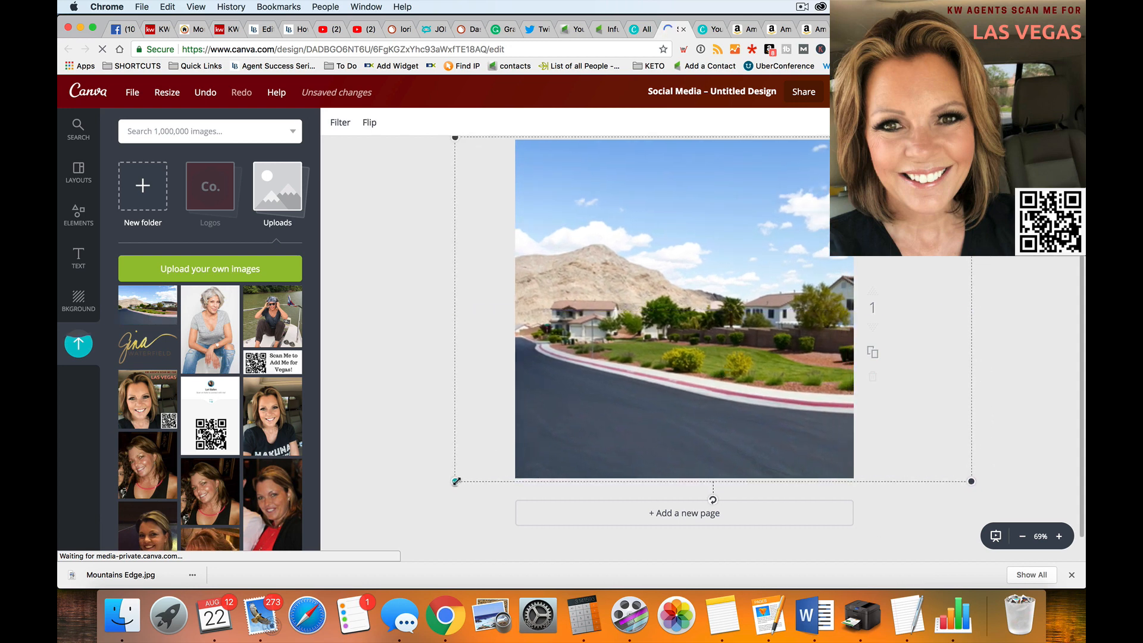
drag(456, 481, 527, 479)
drag(640, 340, 647, 363)
drag(978, 166, 797, 195)
mouse_move(715, 378)
mouse_down()
mouse_move(716, 365)
mouse_move(713, 380)
mouse_up()
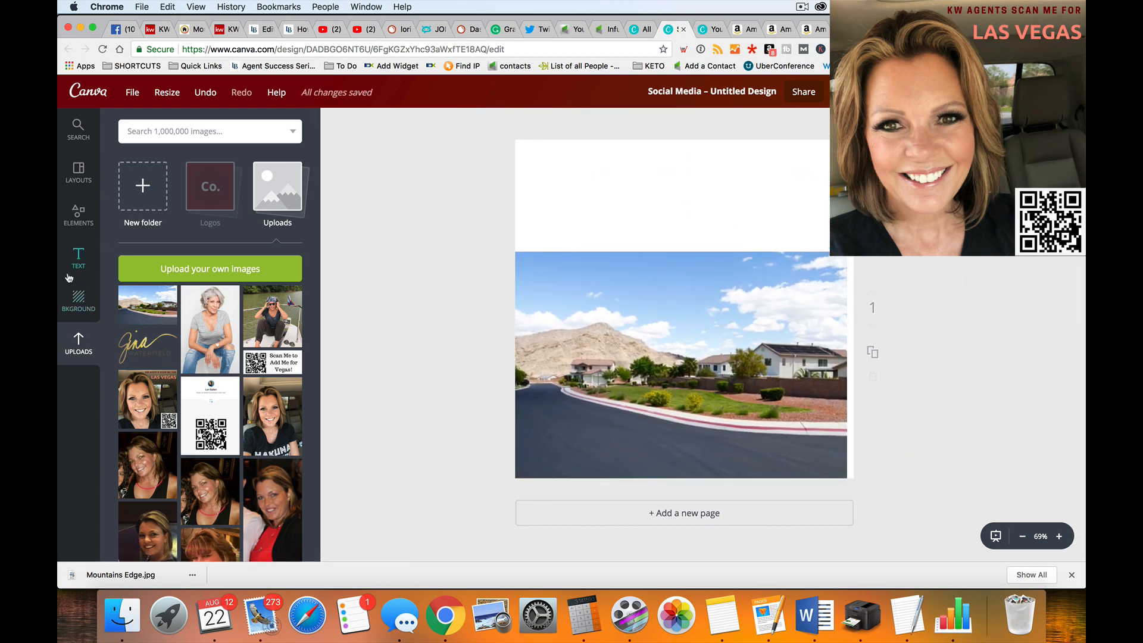
Step: Add the "DAZZLE eau de parfum" text layout over the photo's sky and change its heading to "MOUNTAINS EDGE"
click(76, 266)
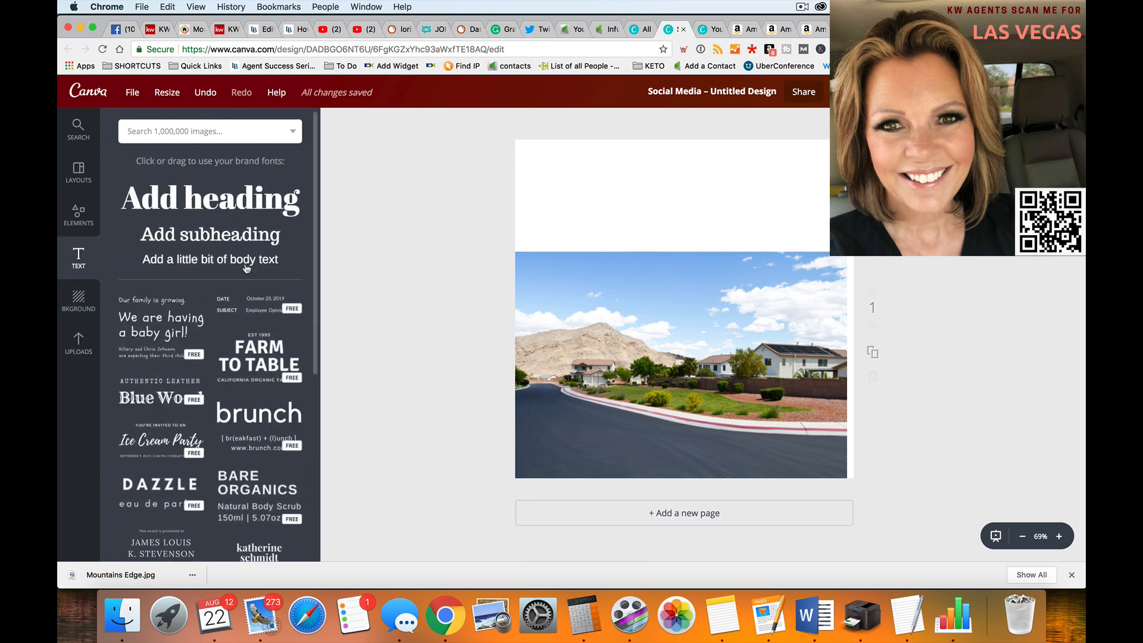
scroll(247, 269, down, 2)
scroll(247, 269, down, 3)
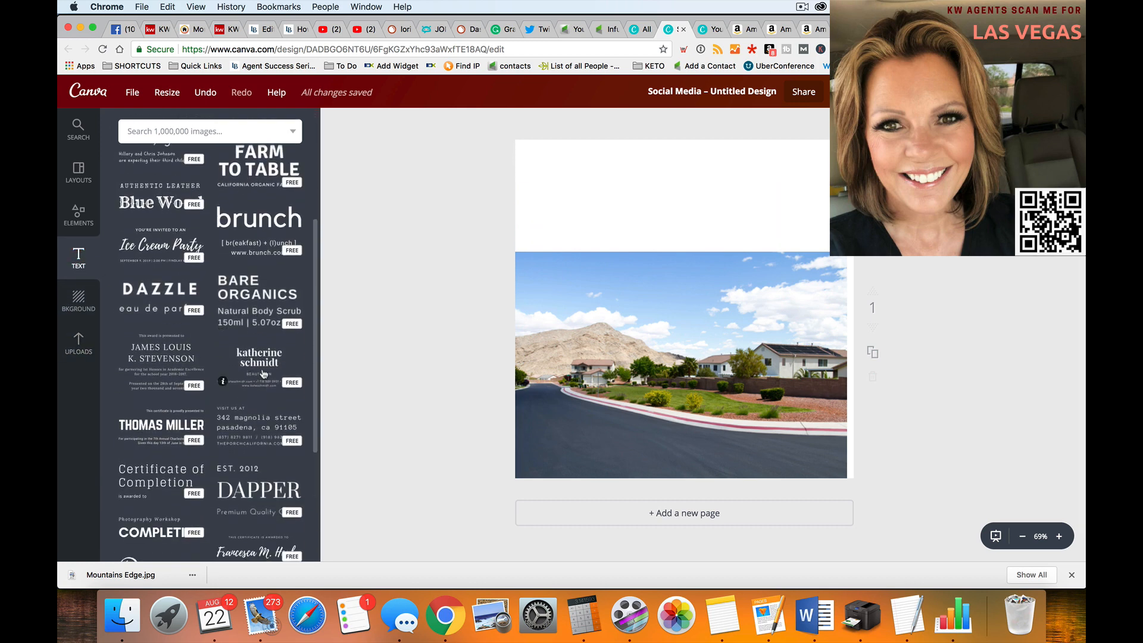
drag(159, 296, 689, 298)
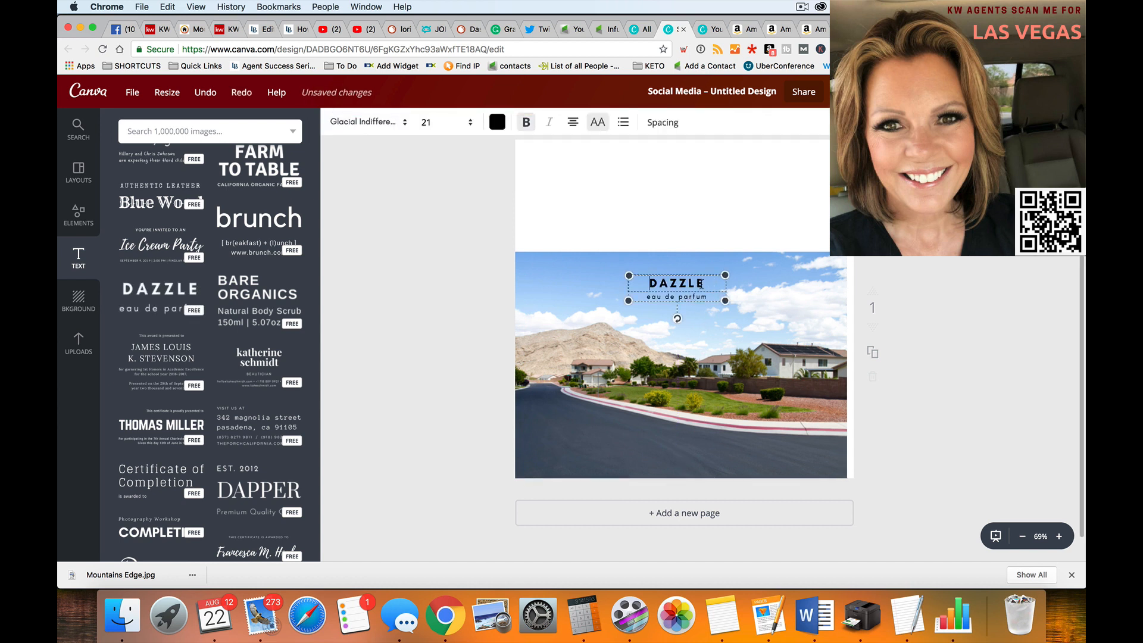
text(MOUNTAINS EDGE)
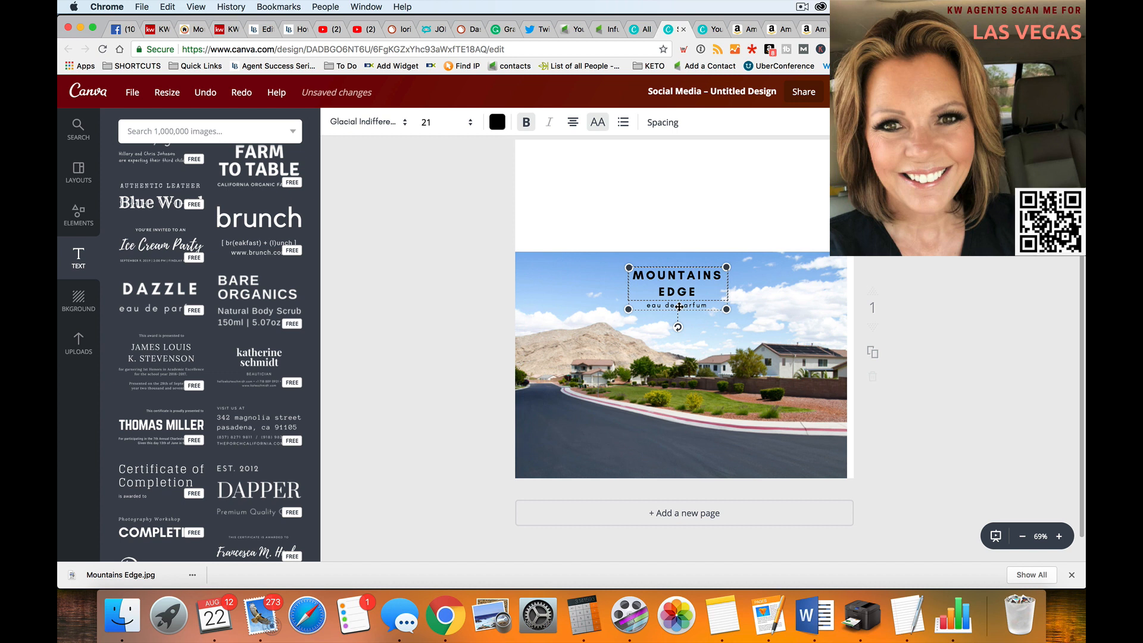
Step: Replace the text layout's second line with "Las Vegas" and enlarge the text block, centred horizontally over the photo's sky
click(680, 306)
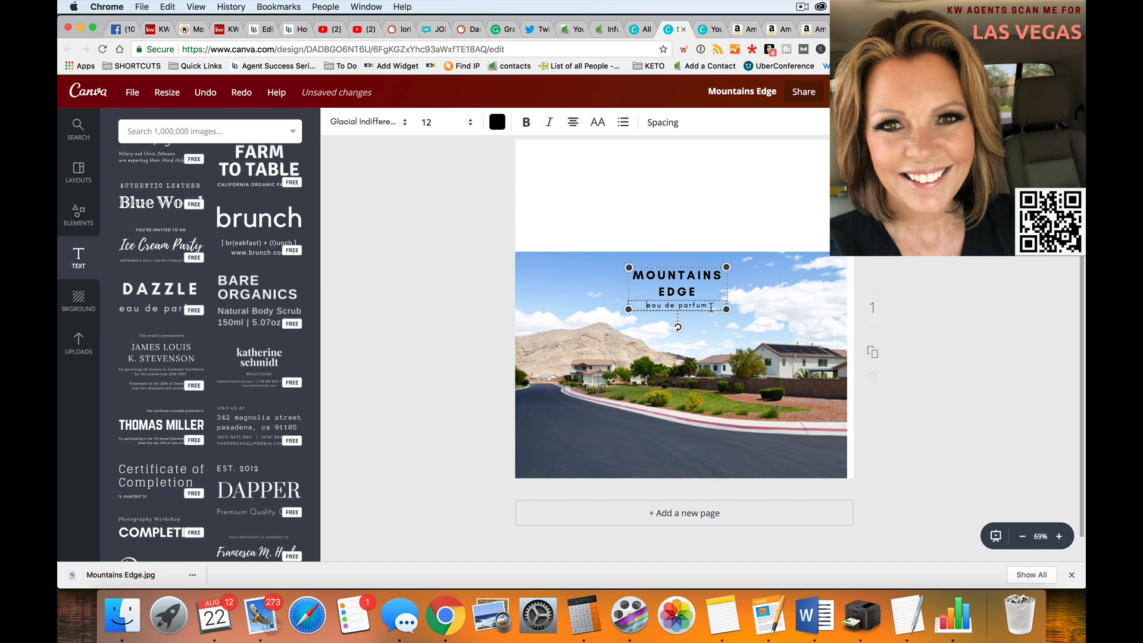
drag(713, 306, 599, 298)
key(super+a)
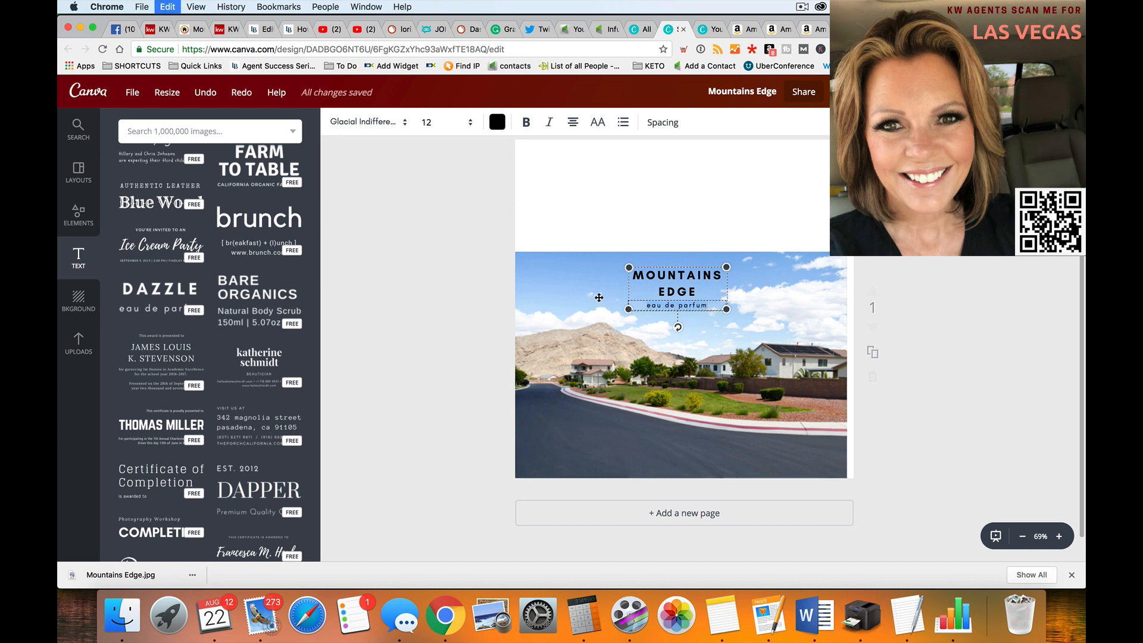
text(Las Vegas)
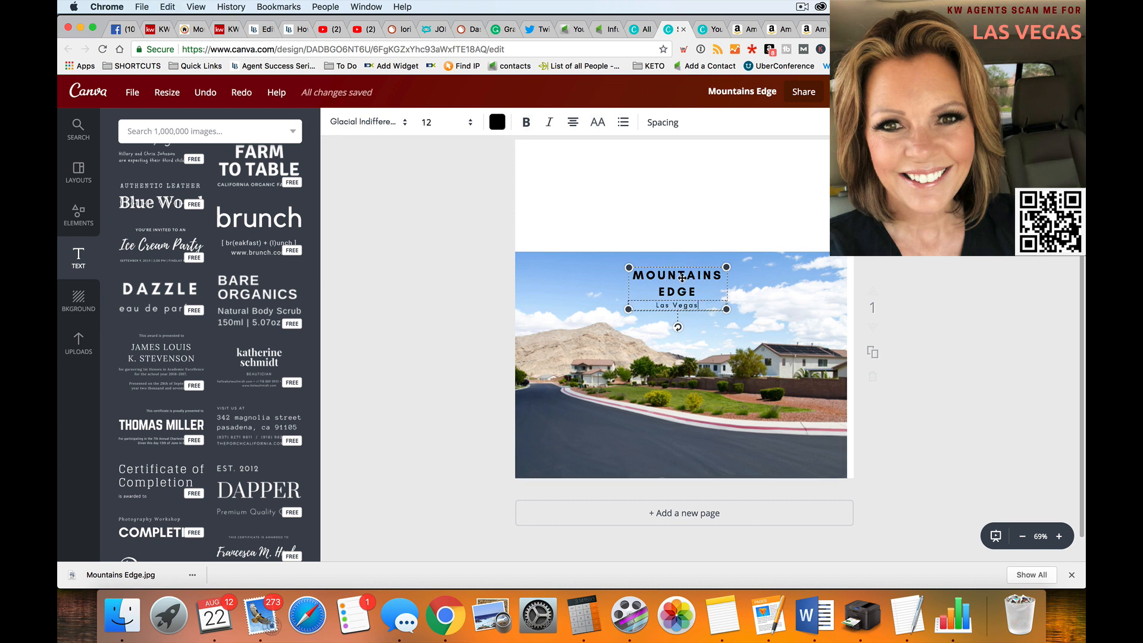
mouse_move(727, 268)
mouse_down()
mouse_move(774, 268)
mouse_move(733, 267)
mouse_up()
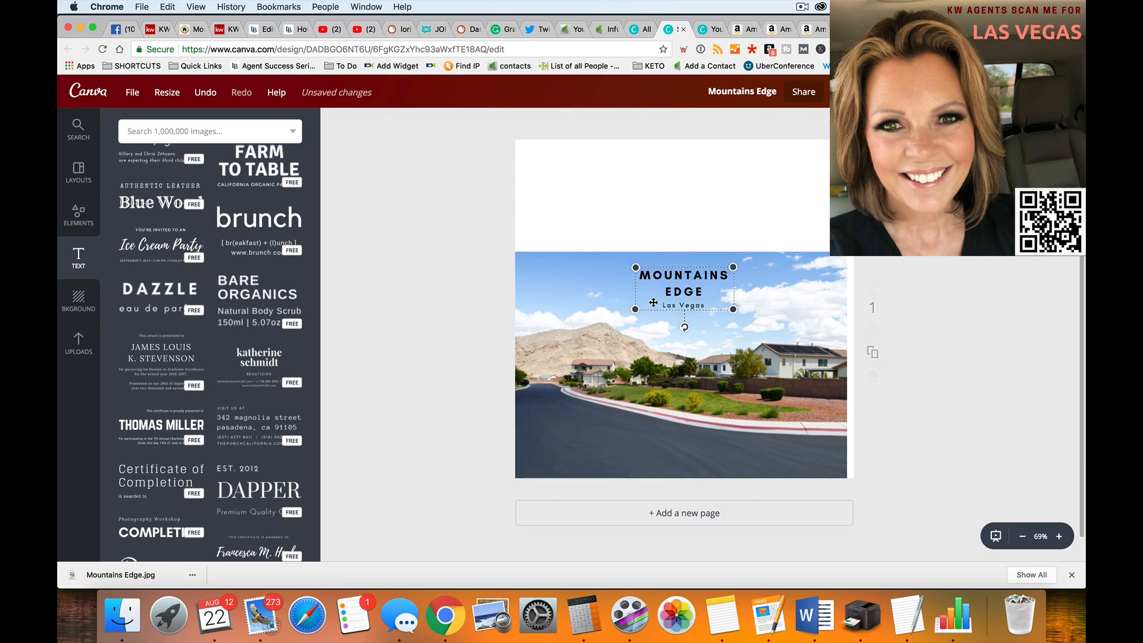
drag(635, 309, 690, 301)
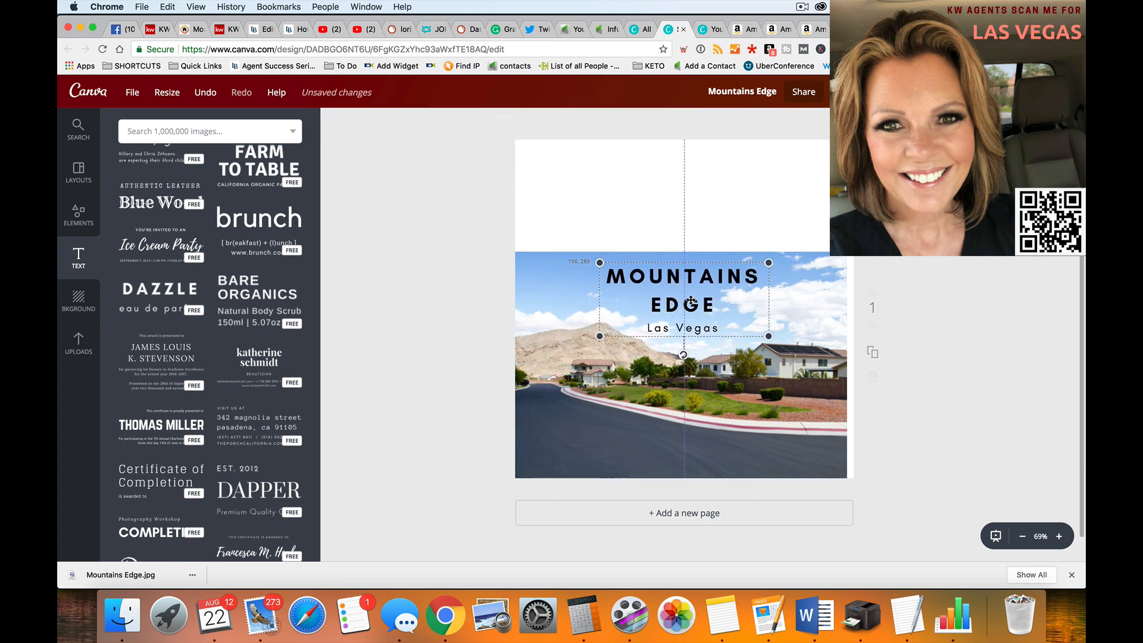
Step: Shift the "MOUNTAINS EDGE" text block slightly to the right over the photo's sky
click(967, 290)
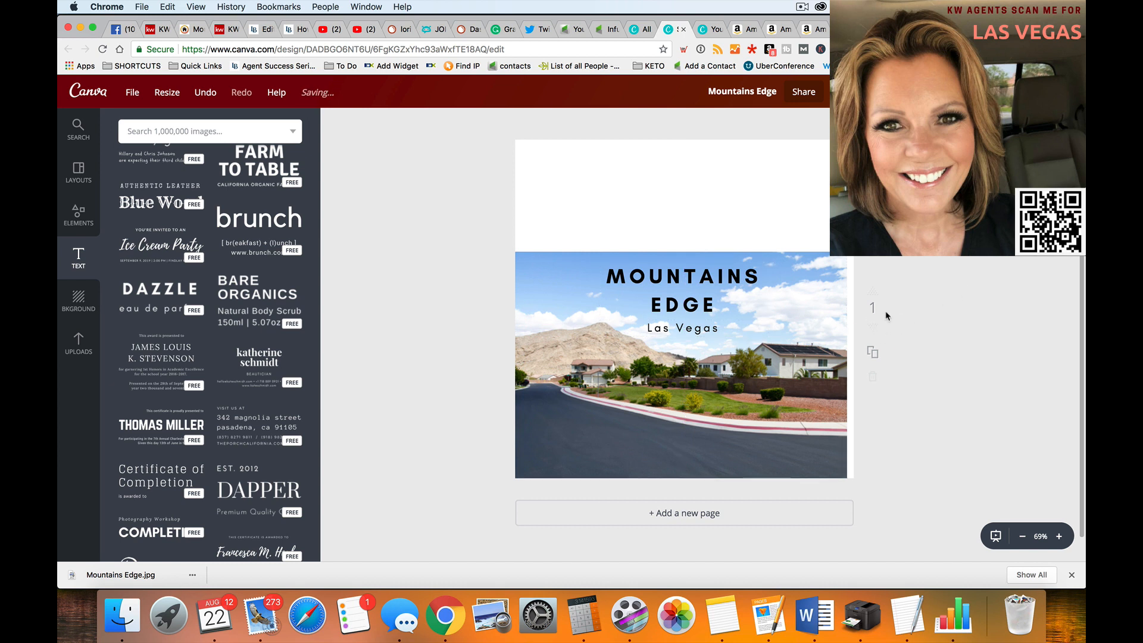
drag(713, 299, 720, 299)
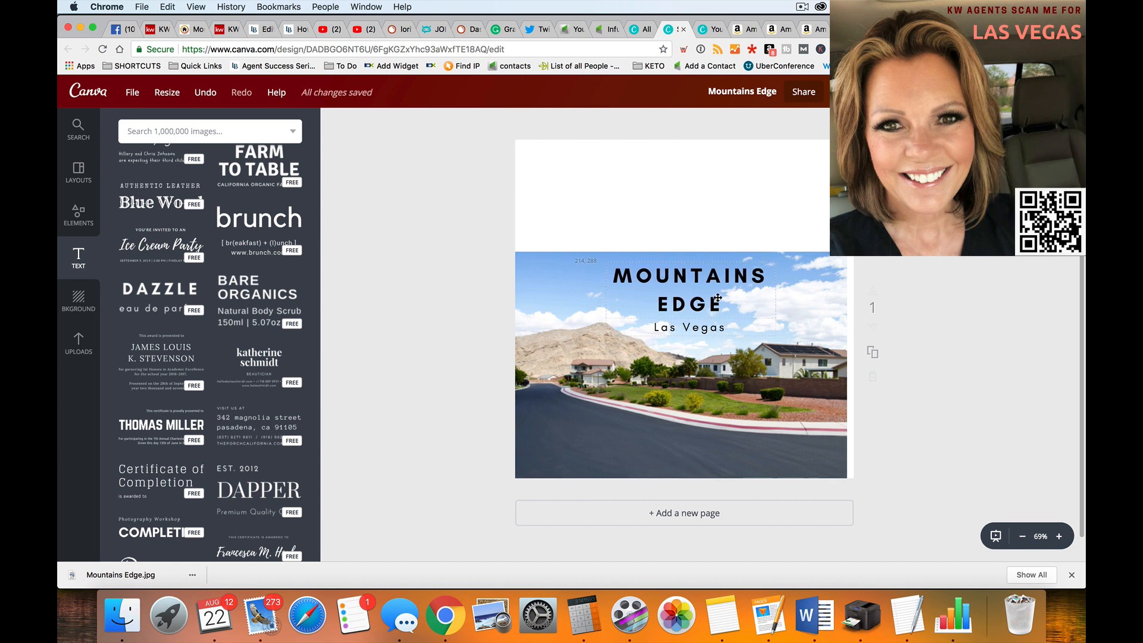
Step: Add the white-background KW Las Vegas logo from the uploaded logos at the photo's lower-left corner, about two-fifths of the page width
click(80, 346)
click(210, 186)
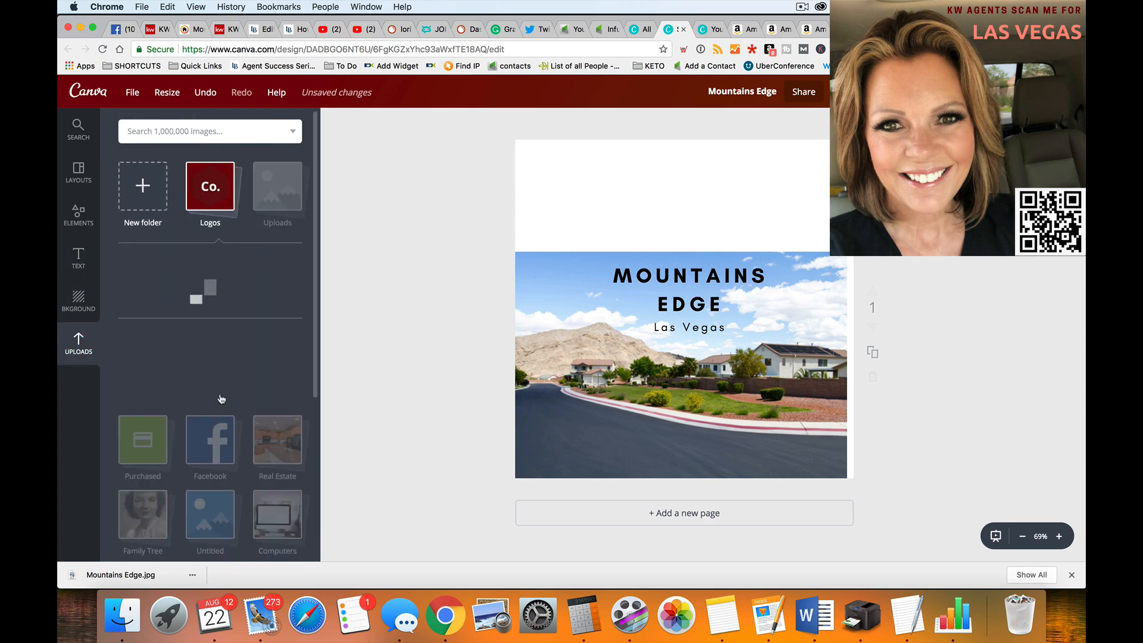
scroll(221, 402, down, 10)
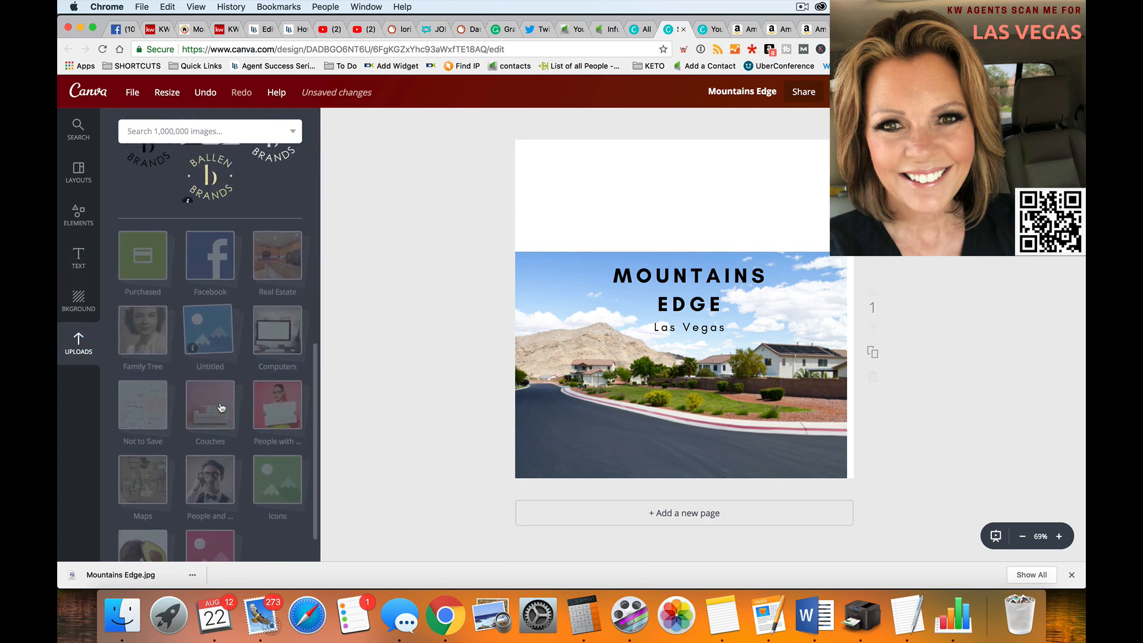
scroll(222, 408, up, 10)
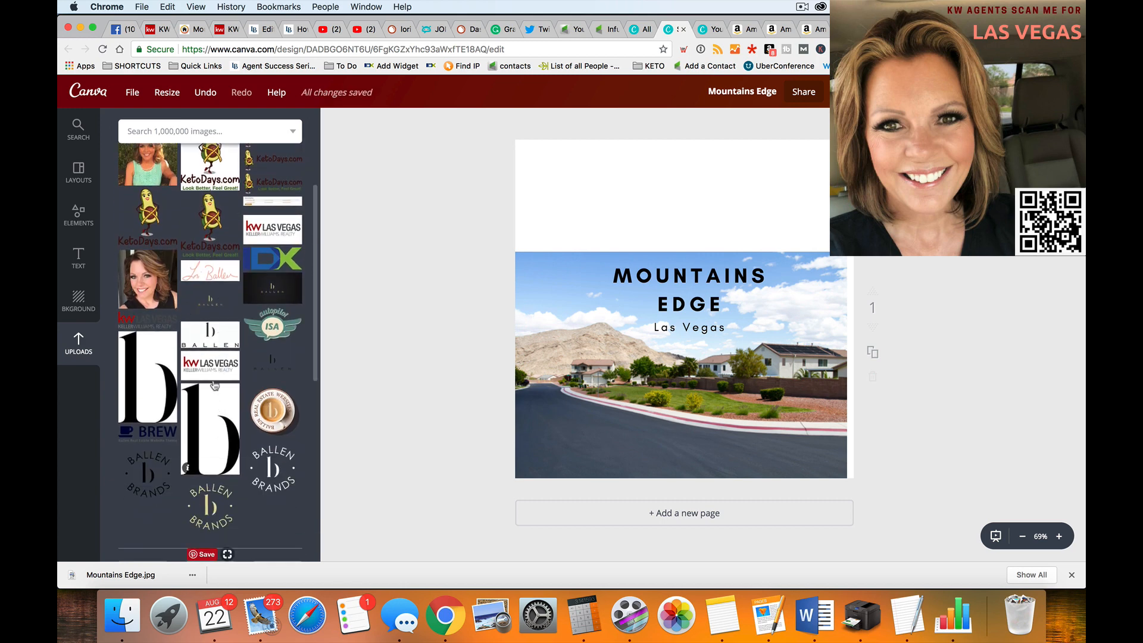
drag(215, 373, 345, 388)
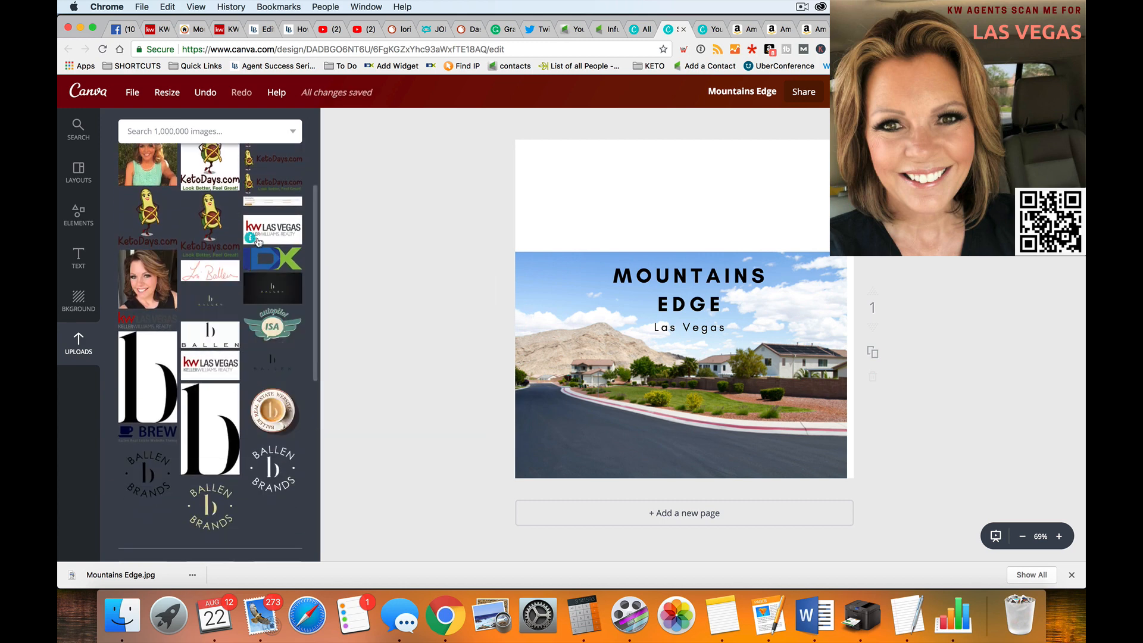
drag(272, 229, 521, 420)
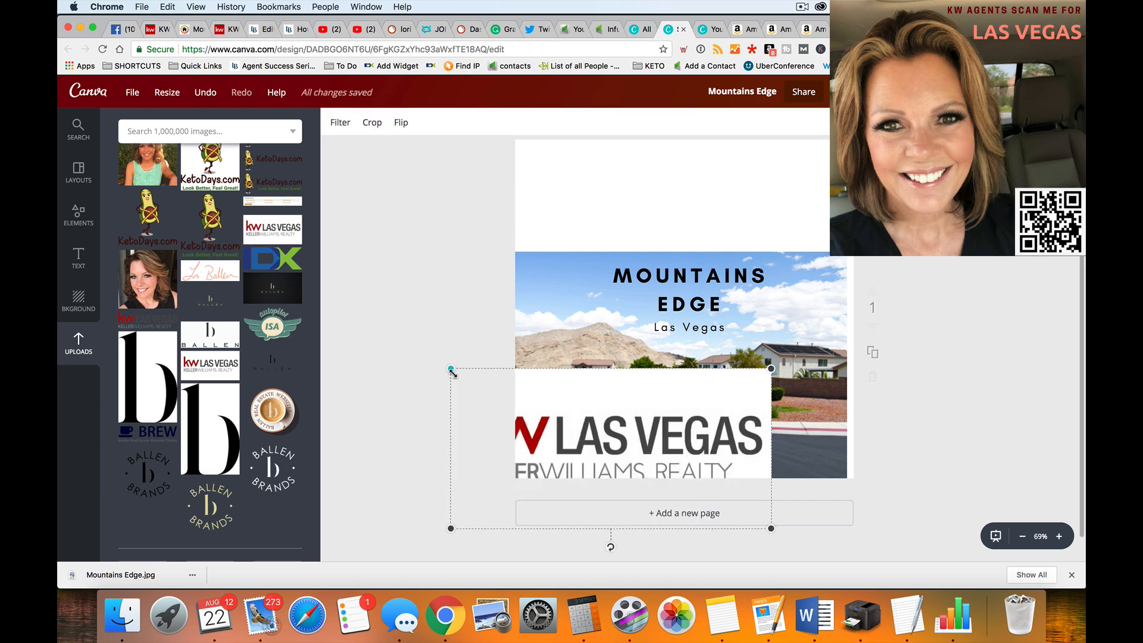
drag(451, 369, 621, 456)
drag(685, 473, 570, 438)
click(441, 429)
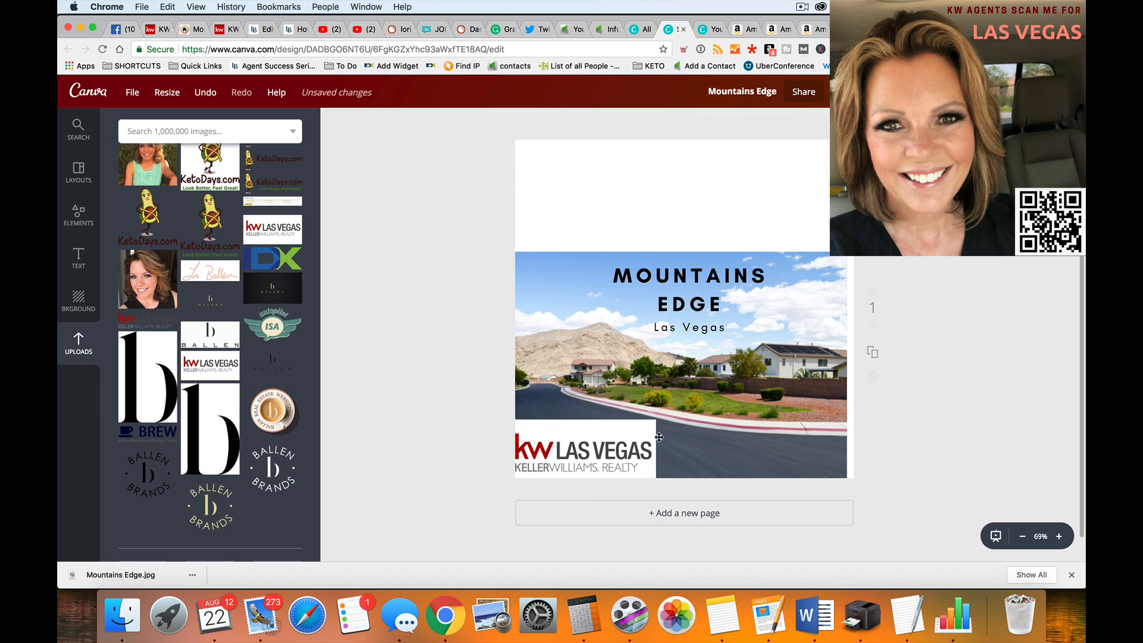
Step: Shrink the KW Las Vegas logo to about one-fifth of the page width, leaving a small margin from the photo's lower-left corner
click(652, 435)
drag(652, 424, 617, 470)
click(480, 449)
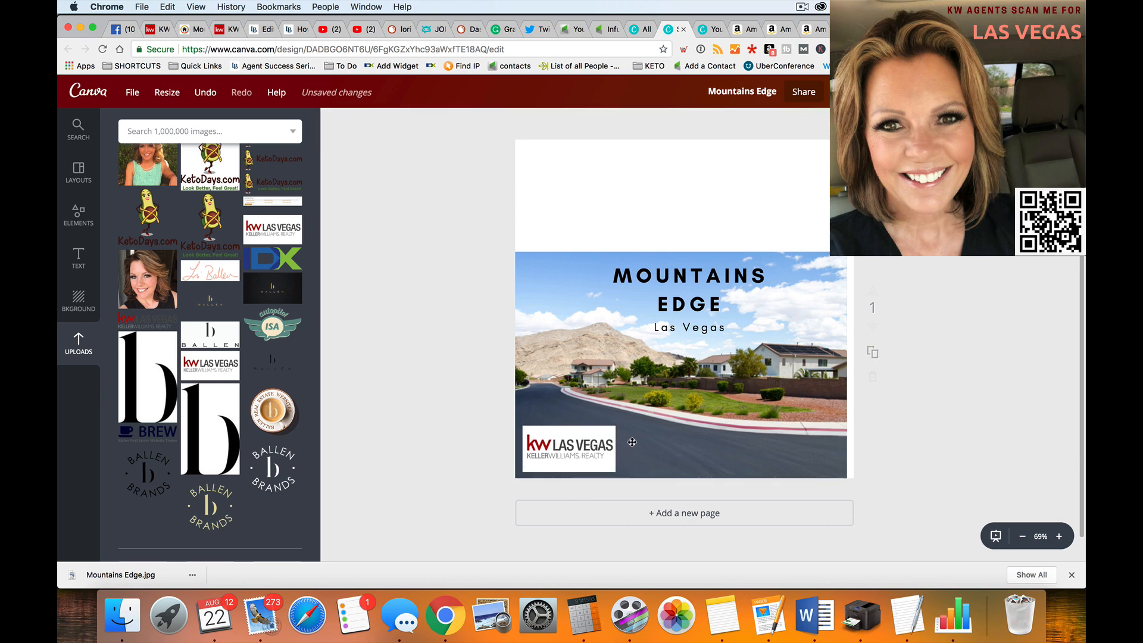
click(601, 447)
drag(616, 426, 592, 438)
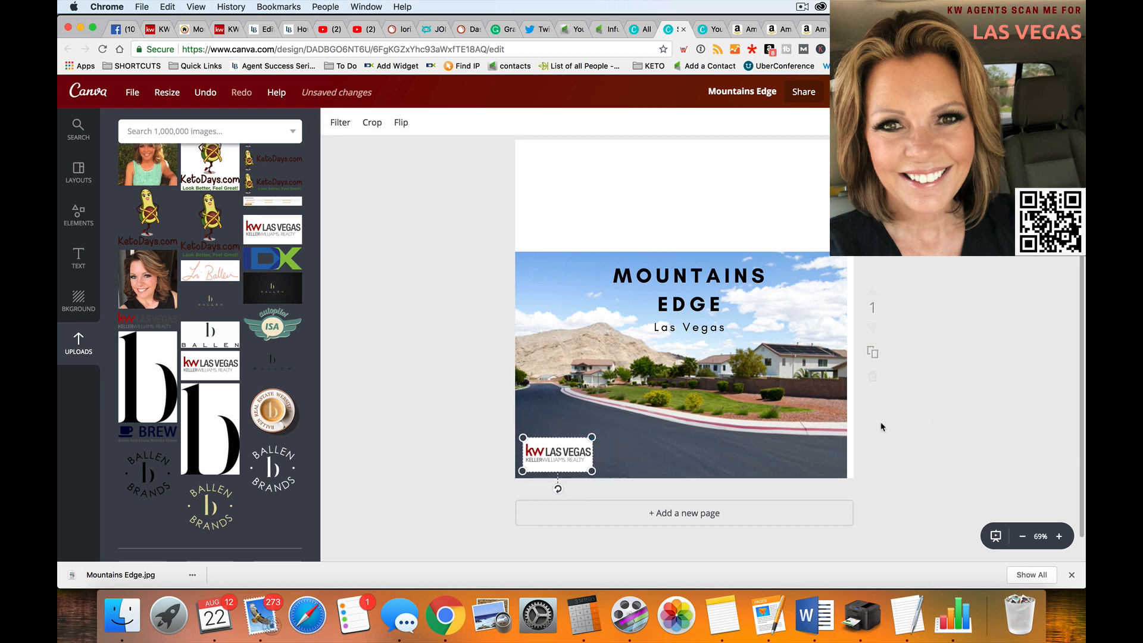
click(881, 426)
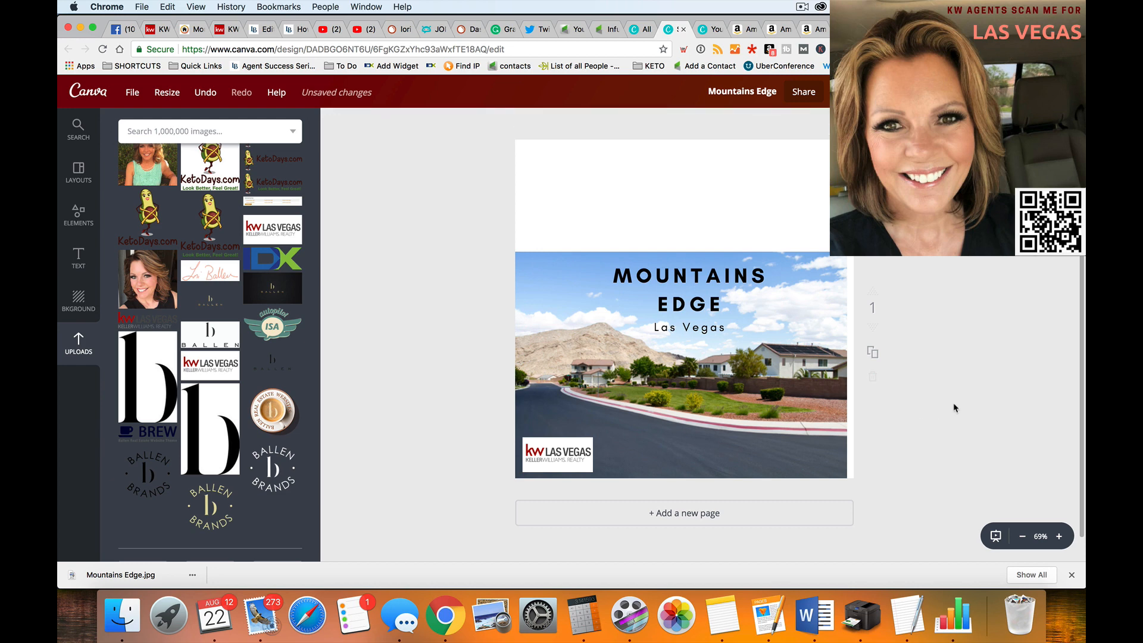
Step: Capture a screenshot of the titled photo area and open the capture from the Desktop in Preview
drag(517, 256, 844, 478)
click(122, 615)
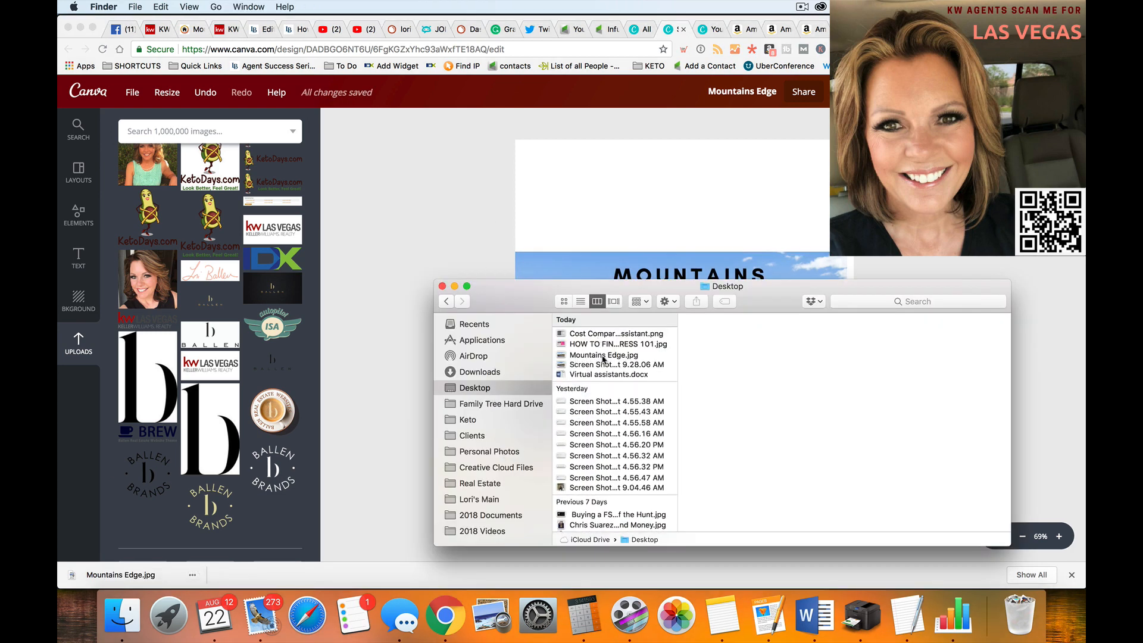
click(597, 367)
double_click(596, 367)
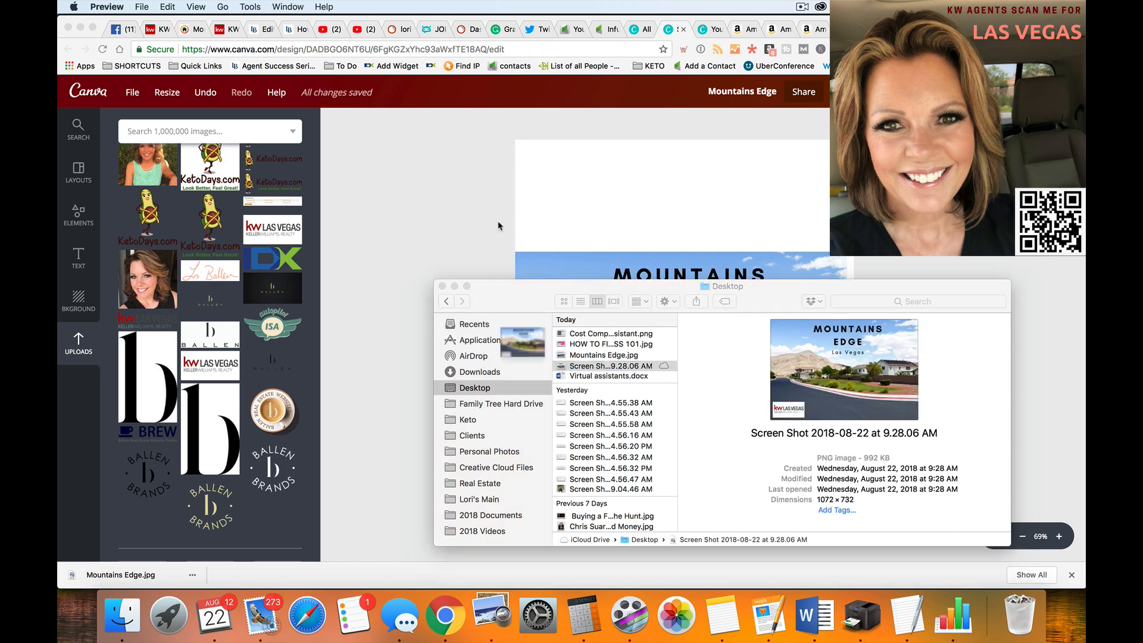
Step: Export the screenshot as a JPEG named "Mountains Edge" to the 2018 Documents folder
click(141, 7)
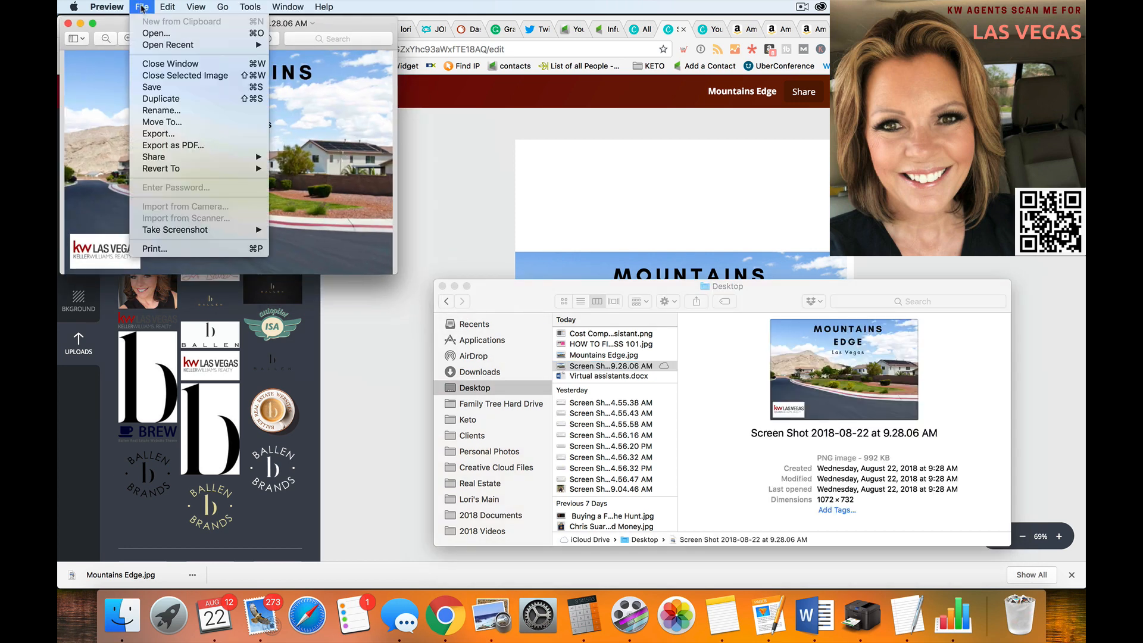
click(153, 134)
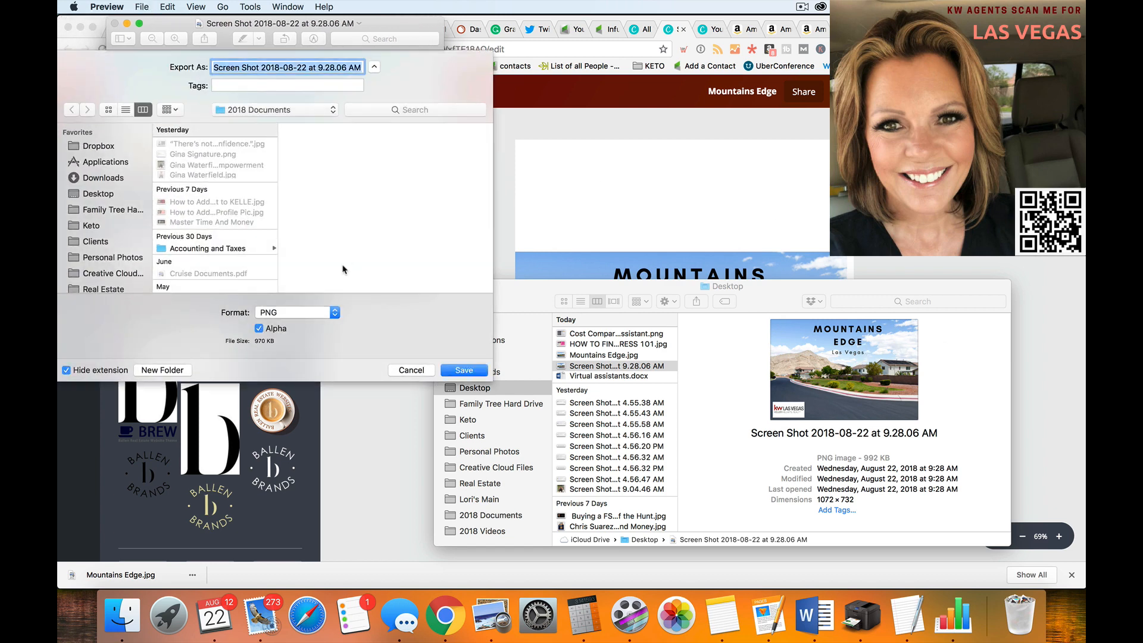
text(Mountains Edge)
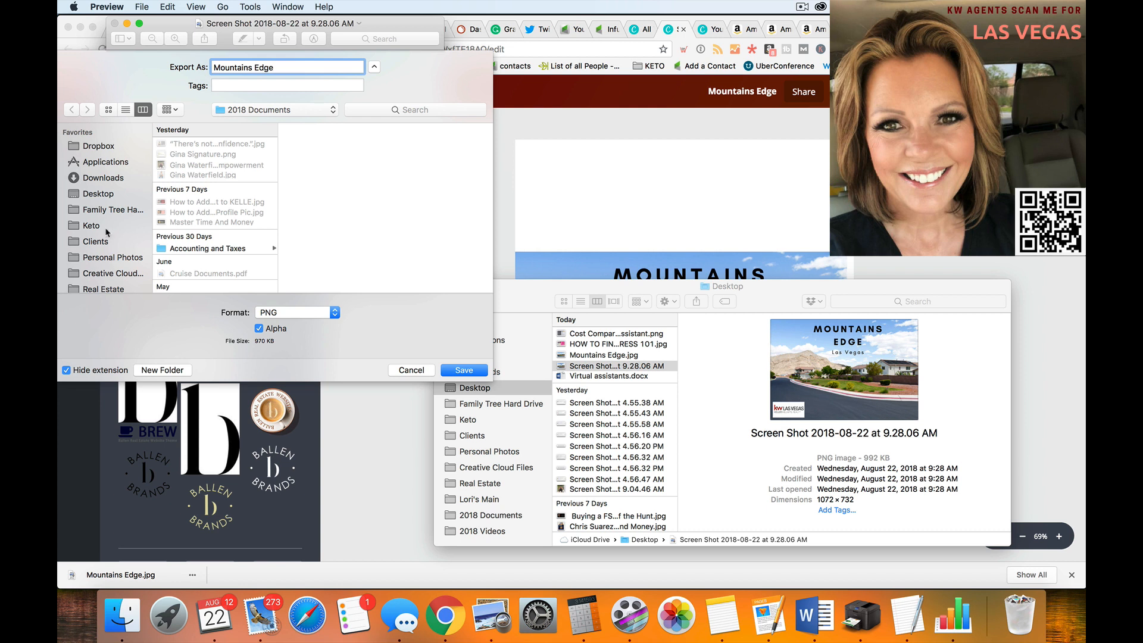
scroll(107, 233, down, 2)
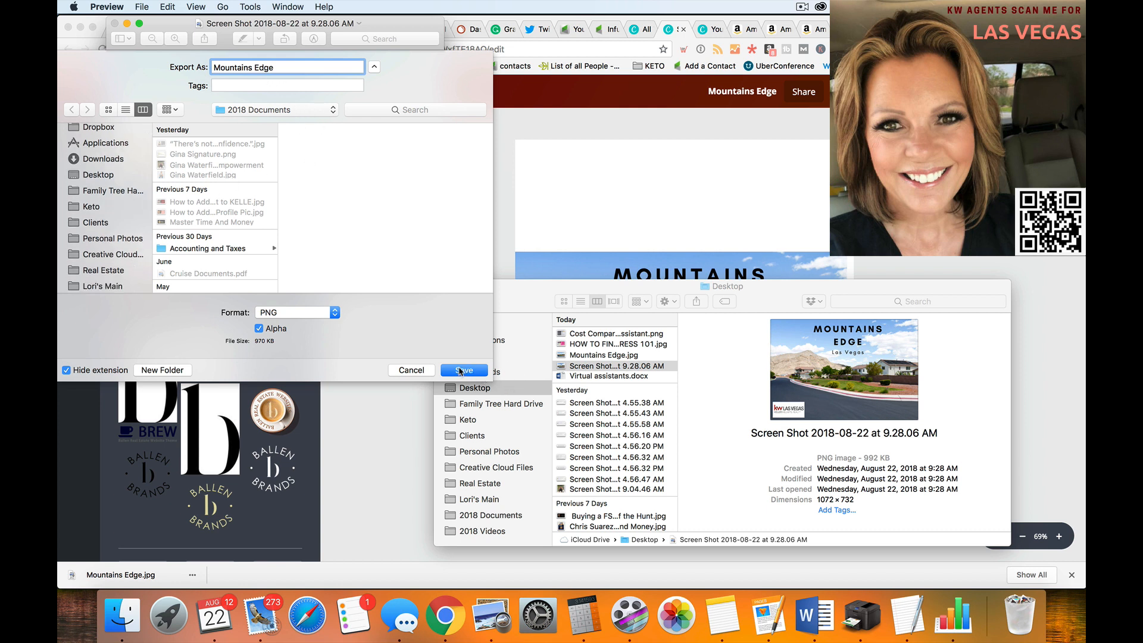
click(307, 313)
click(280, 266)
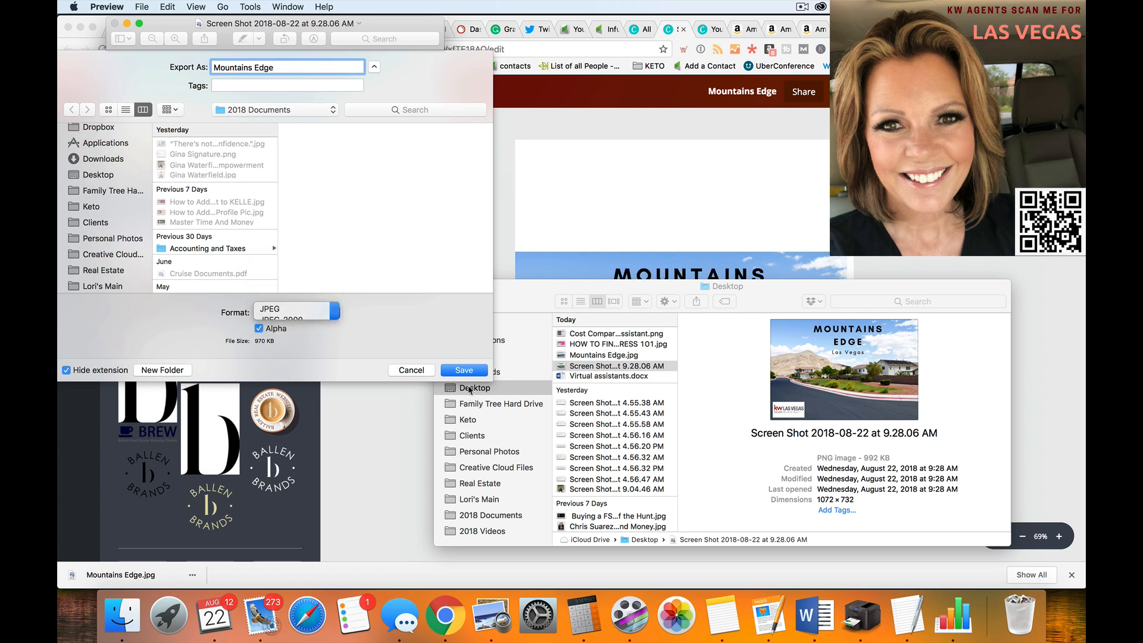
click(464, 370)
Step: Switch to the open Create Insight form for Mountains Edge Community in KW Command
key(super+Tab)
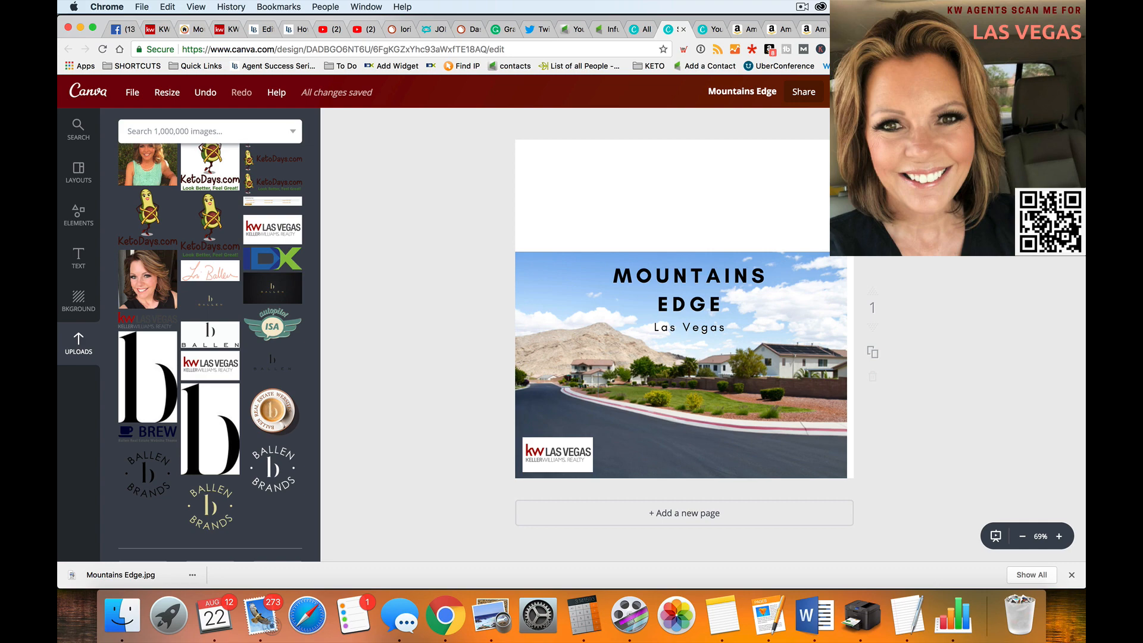
click(919, 29)
click(953, 29)
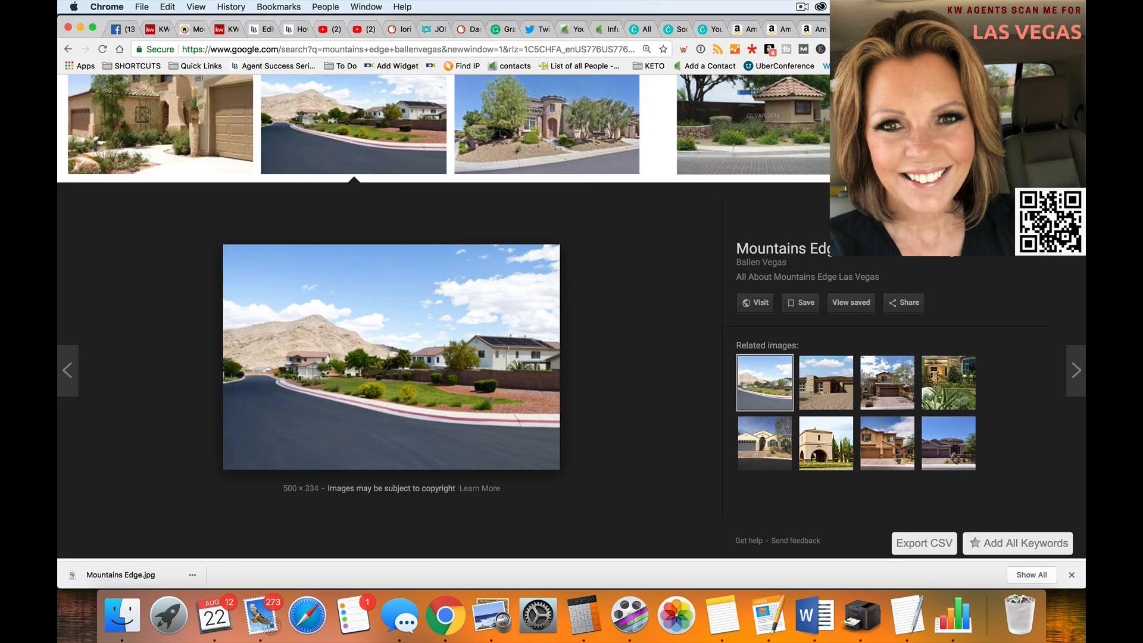
click(988, 29)
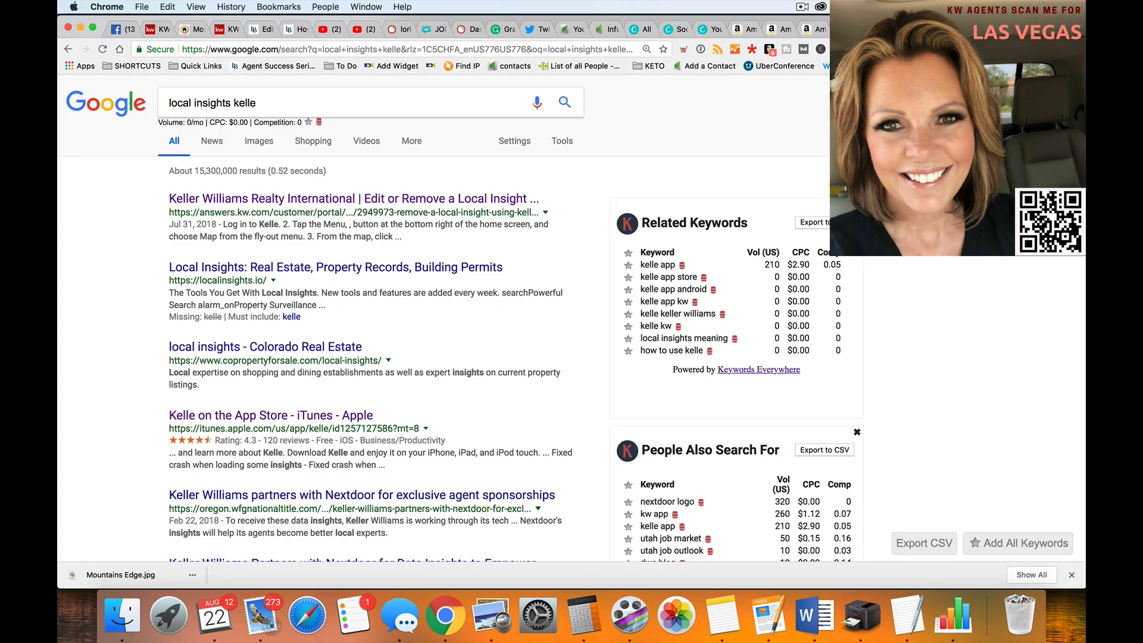
click(159, 29)
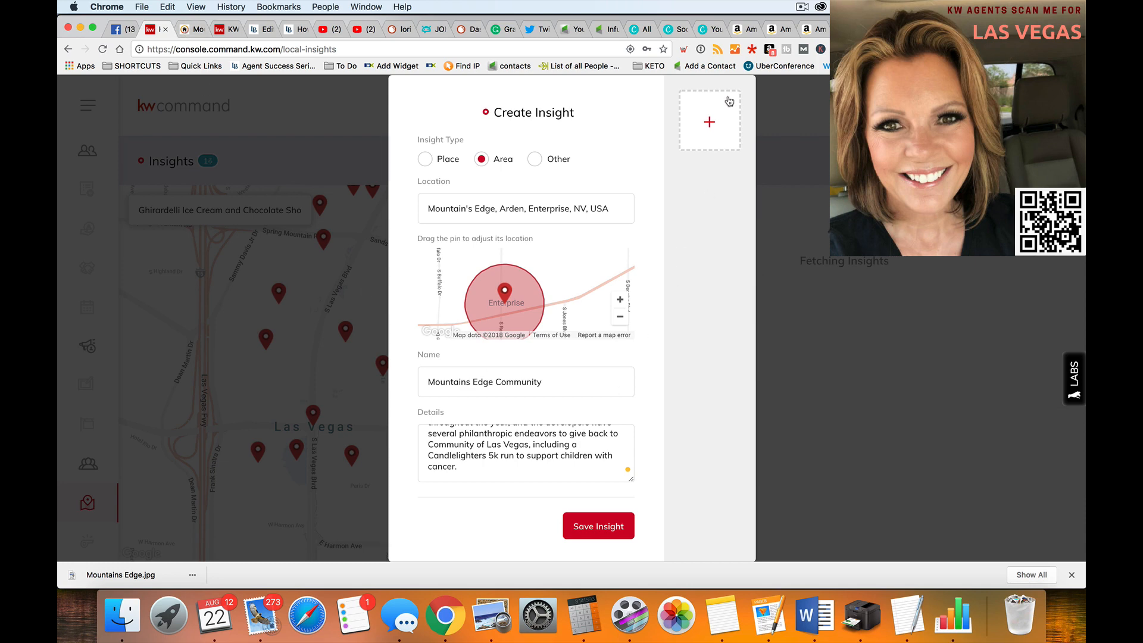
Step: Attach Screen Shot 2018-08-22 at 9.28.06 AM from the Desktop as the insight's image and save the insight
click(716, 121)
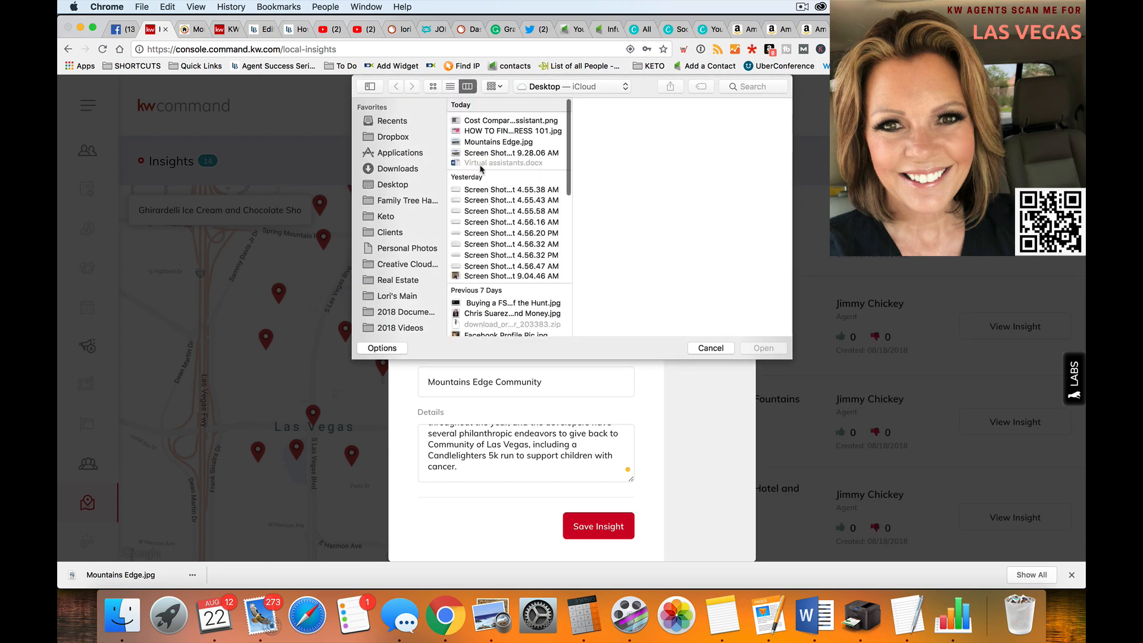
click(499, 140)
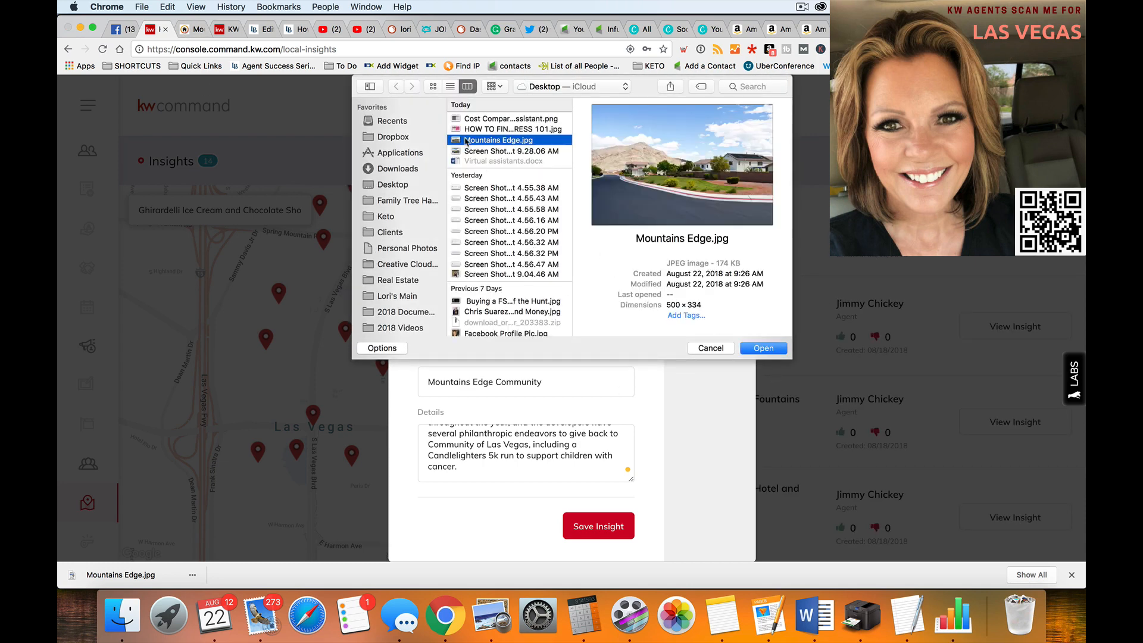
click(478, 153)
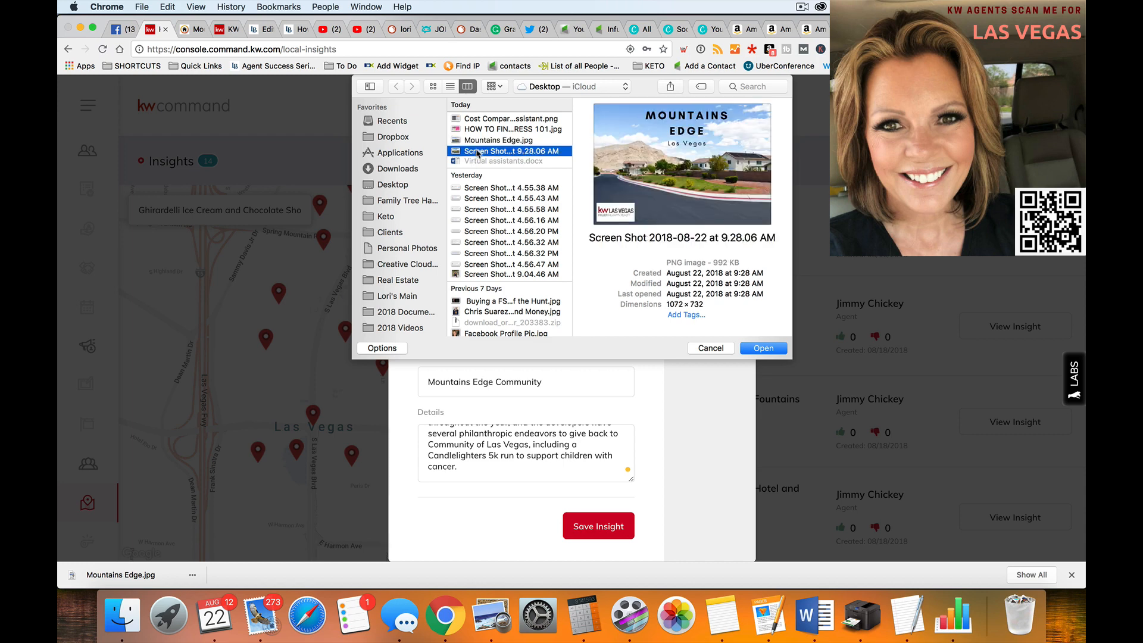
click(764, 348)
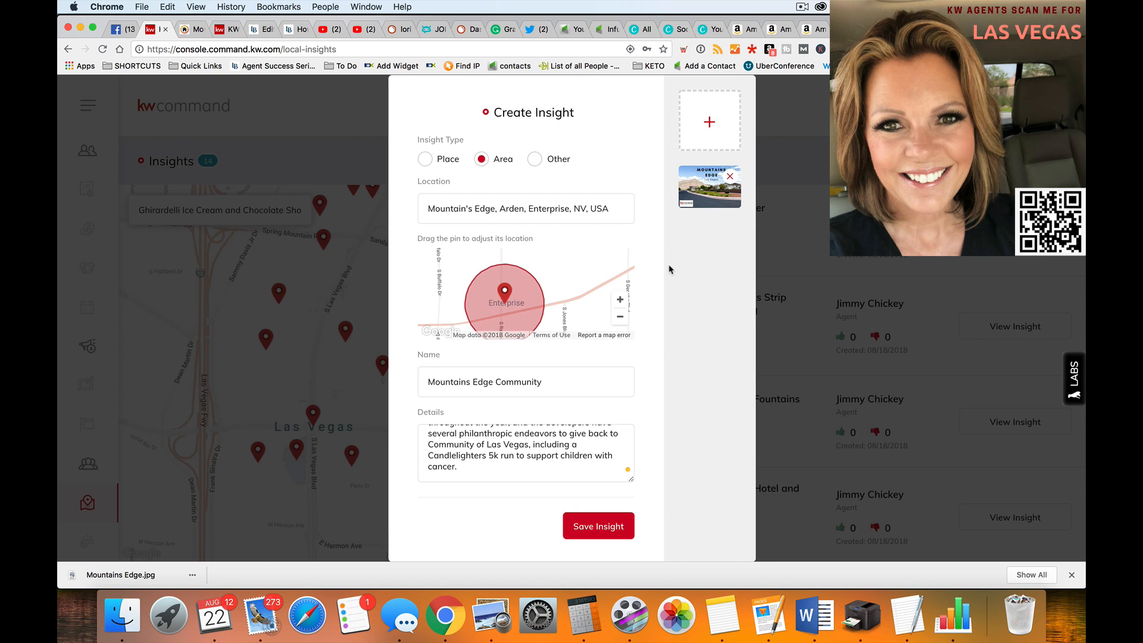
click(613, 525)
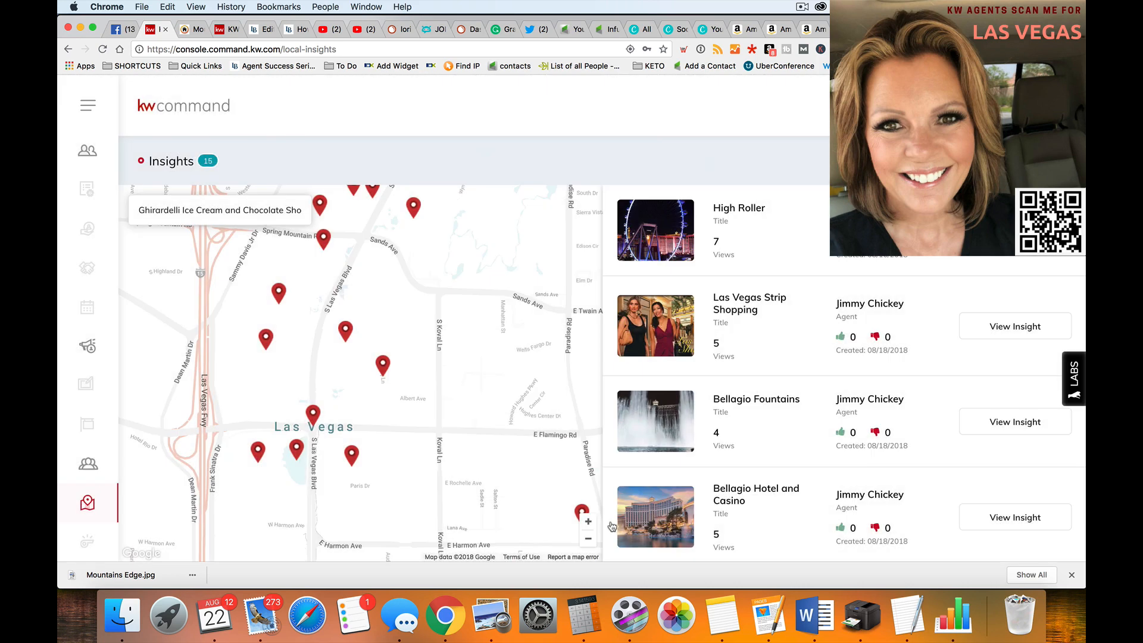
Step: Open the Mountains Edge Community insight from the insights list and review its image, map and description
scroll(856, 340, down, 10)
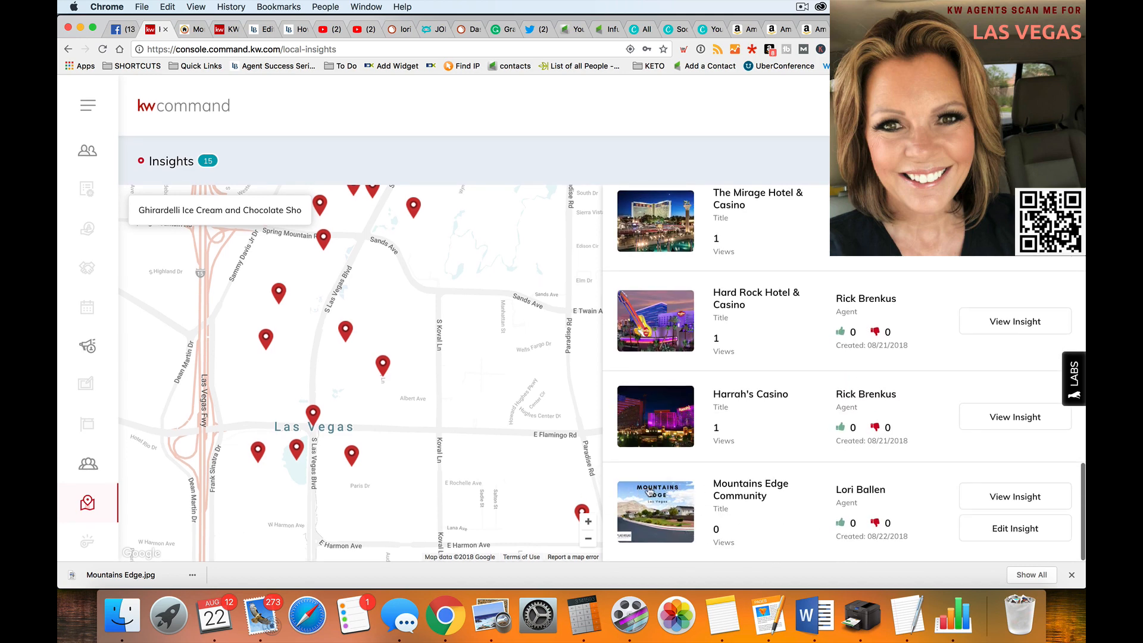
click(753, 491)
scroll(637, 316, down, 3)
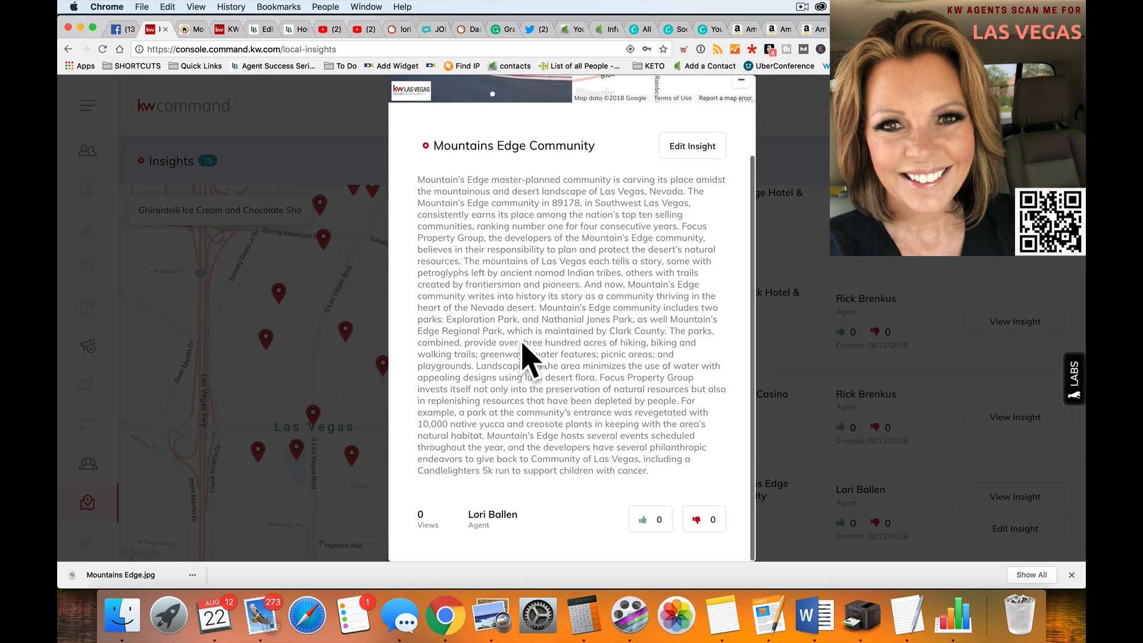
scroll(553, 310, up, 3)
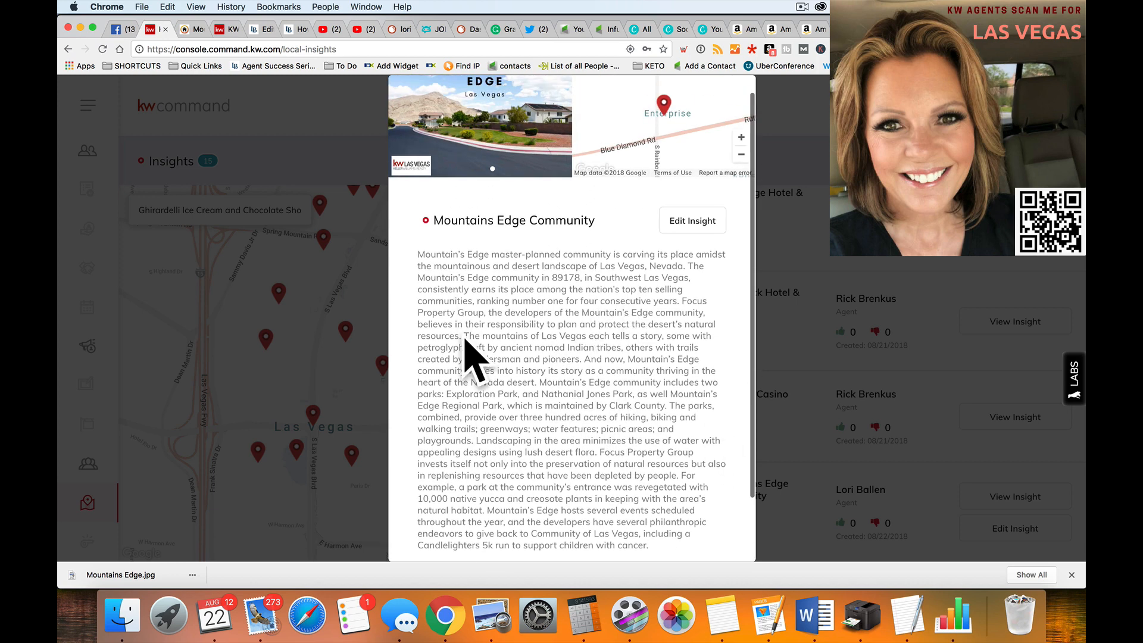
scroll(536, 405, down, 2)
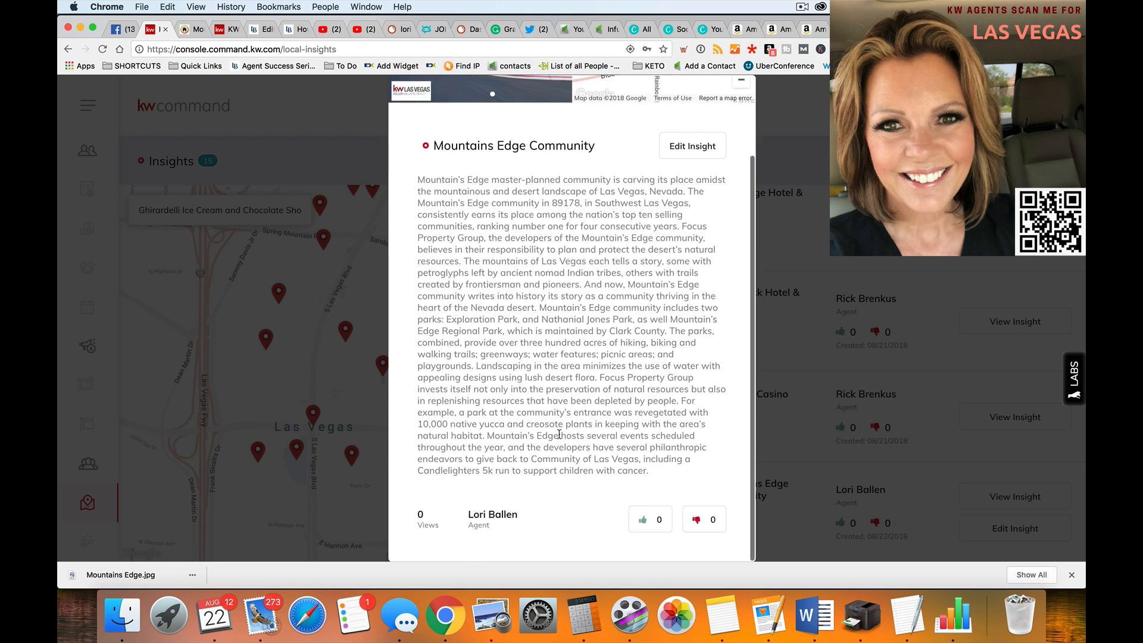
scroll(559, 434, up, 3)
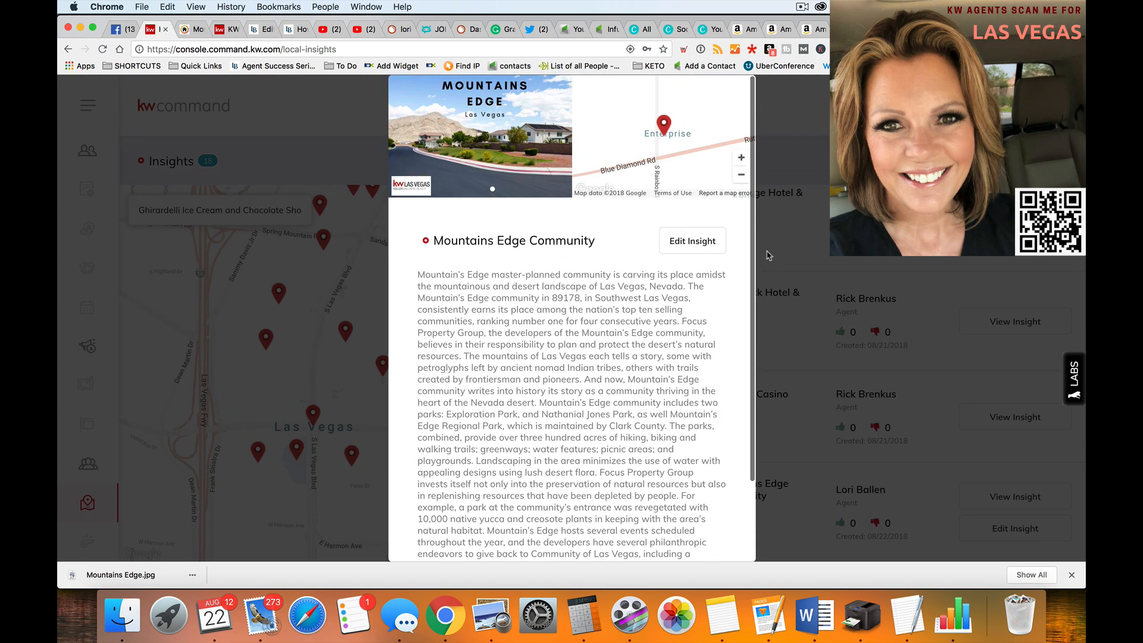
click(786, 252)
Step: Open the Mountains Edge Community insight for editing, check its fields and close the form without making changes
scroll(795, 390, down, 1)
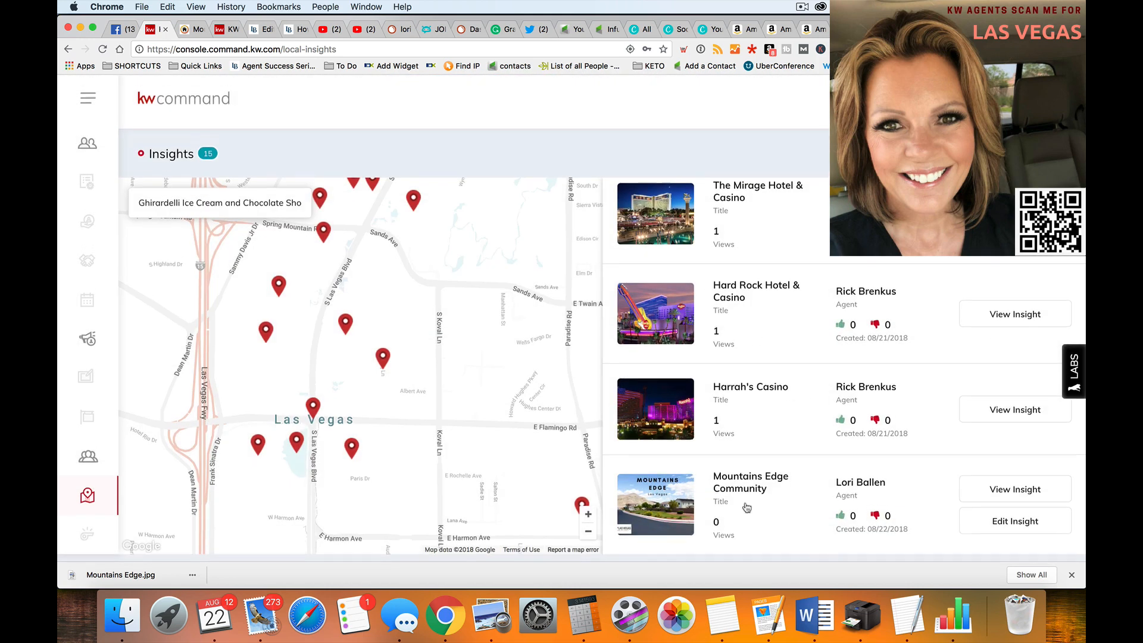
scroll(747, 506, up, 1)
click(1000, 528)
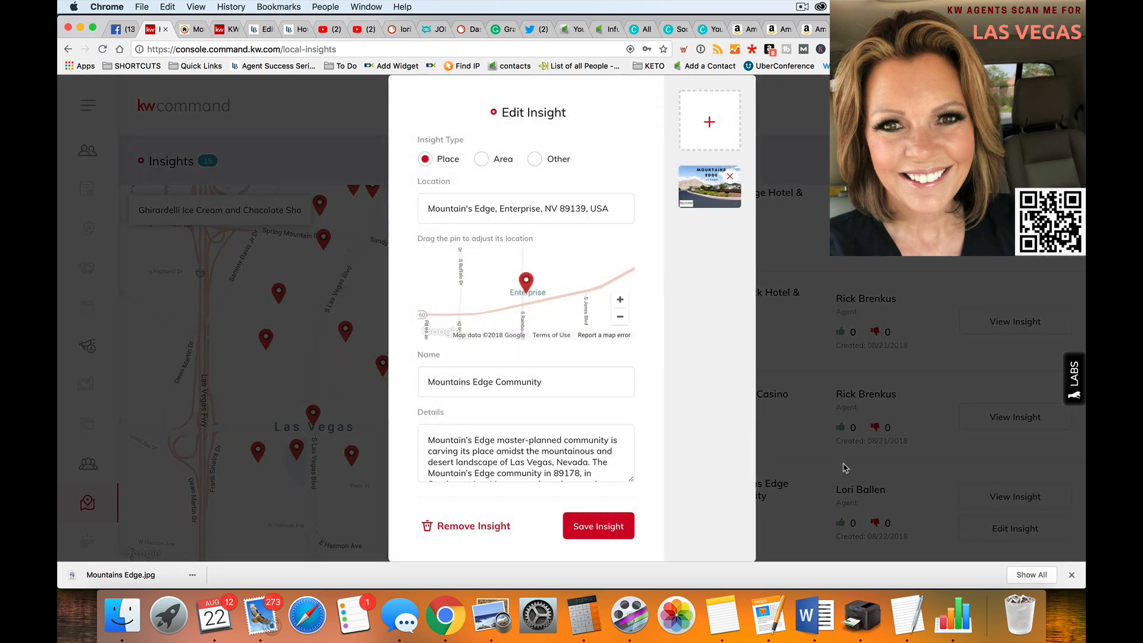
scroll(599, 370, down, 1)
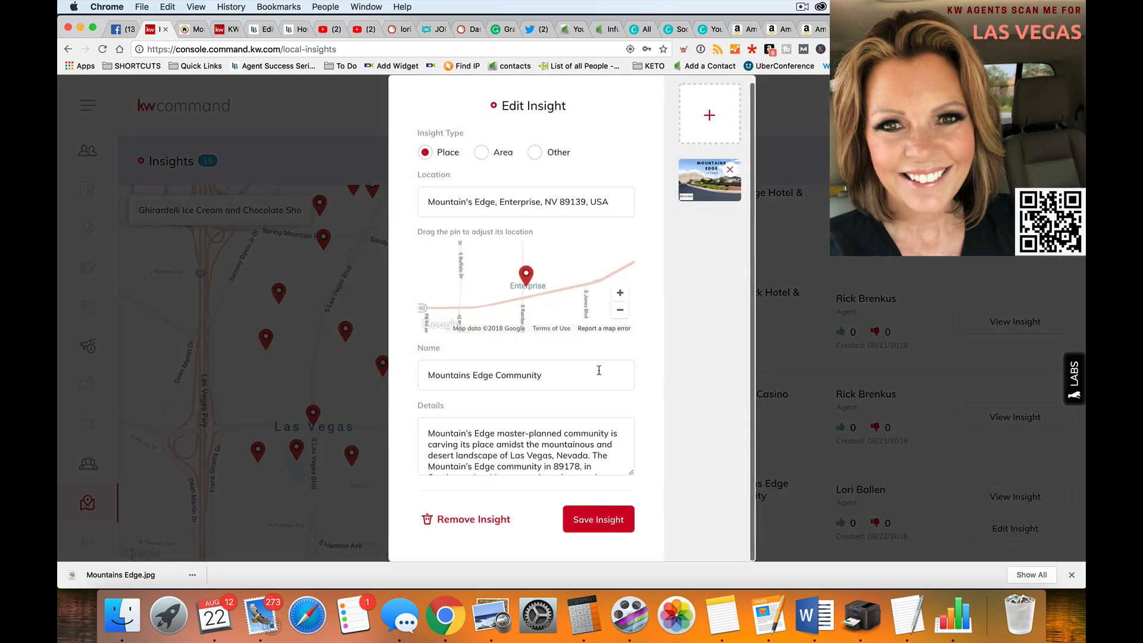
scroll(599, 370, up, 1)
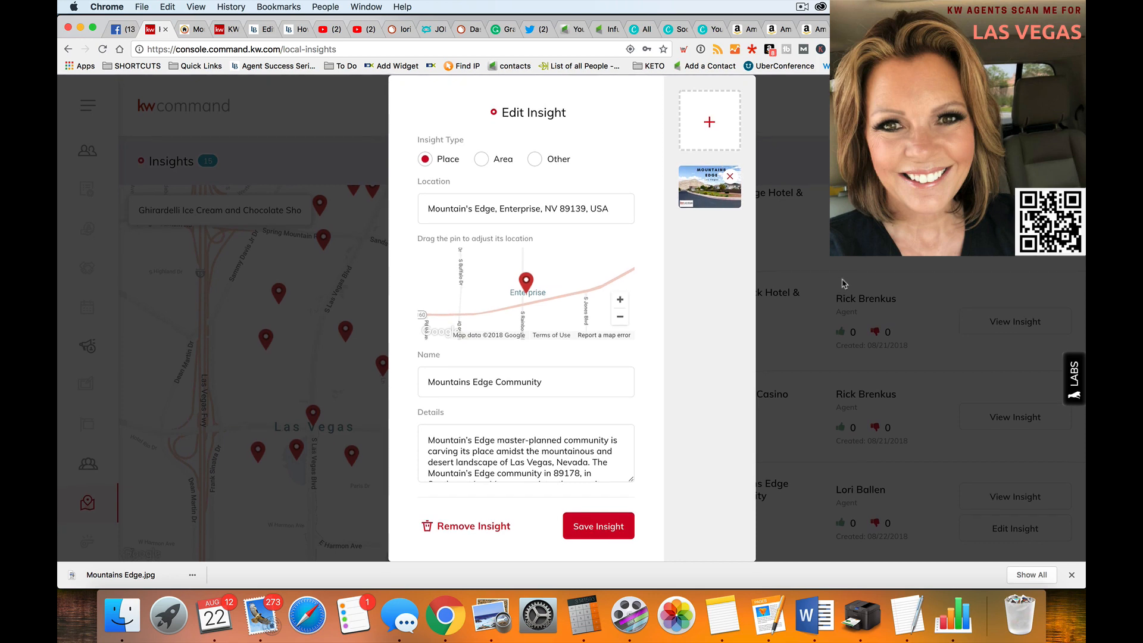
click(844, 284)
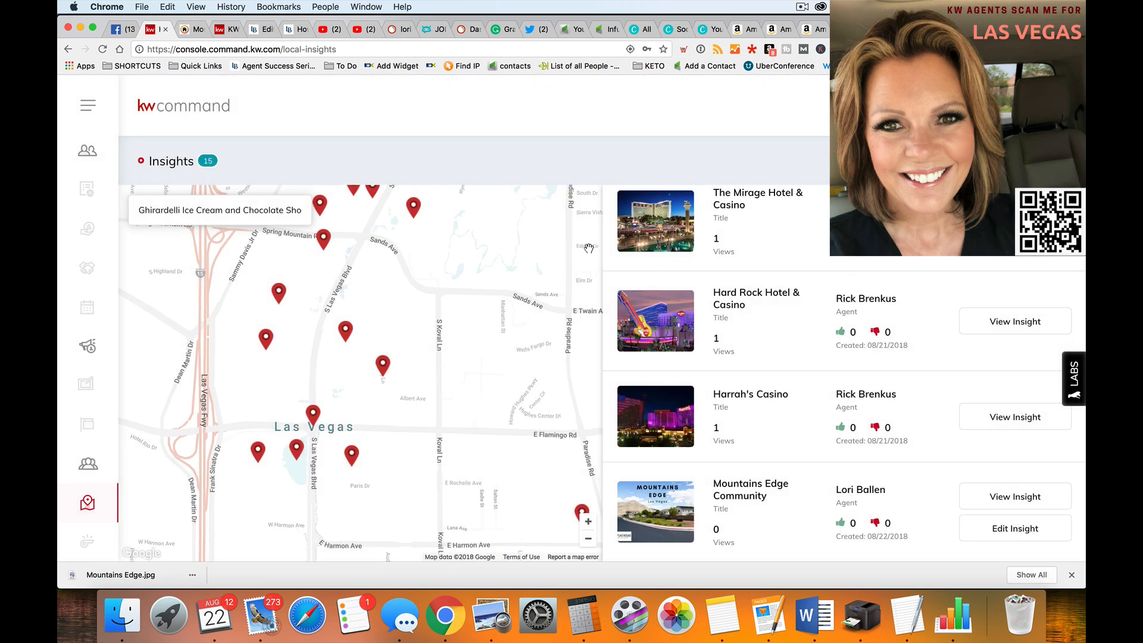